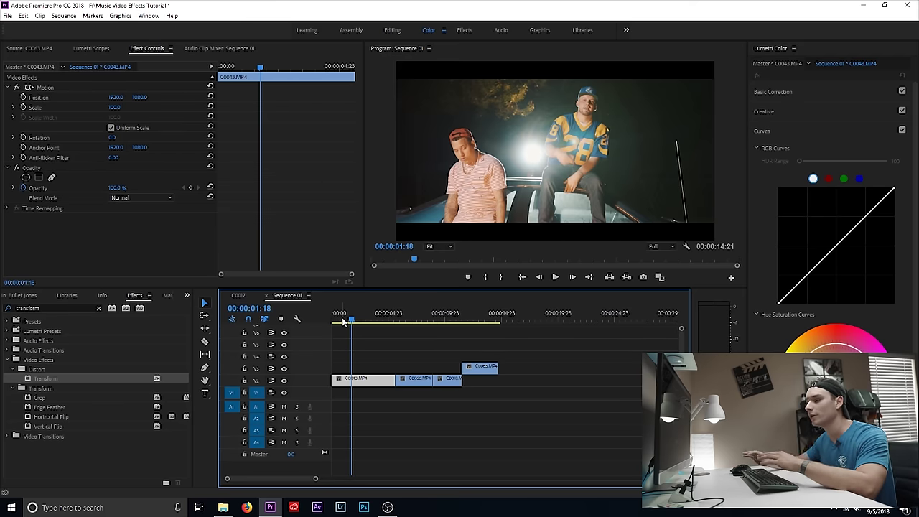
# - Find the Transform effect under Distort and apply it to the first clip, C0043.MP4, in Sequence 01
pyautogui.click(339, 317)
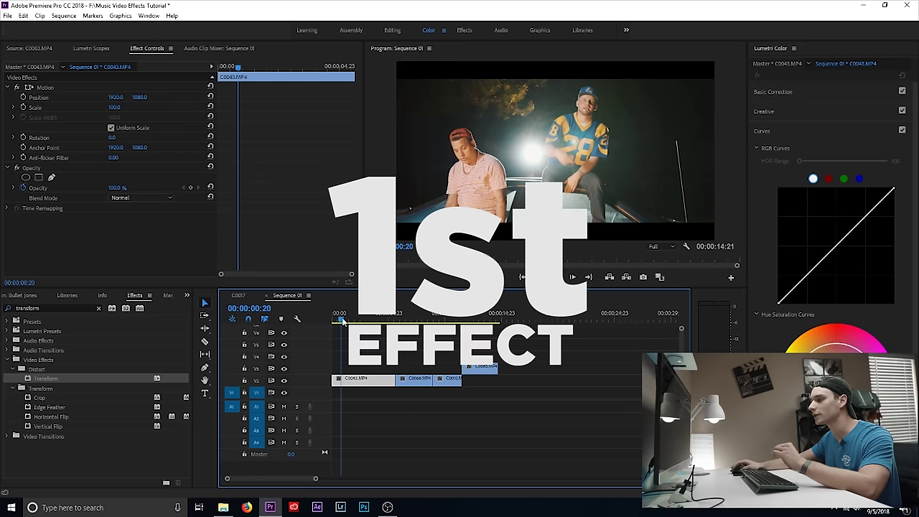
pyautogui.moveTo(314, 477); pyautogui.dragTo(296, 478)
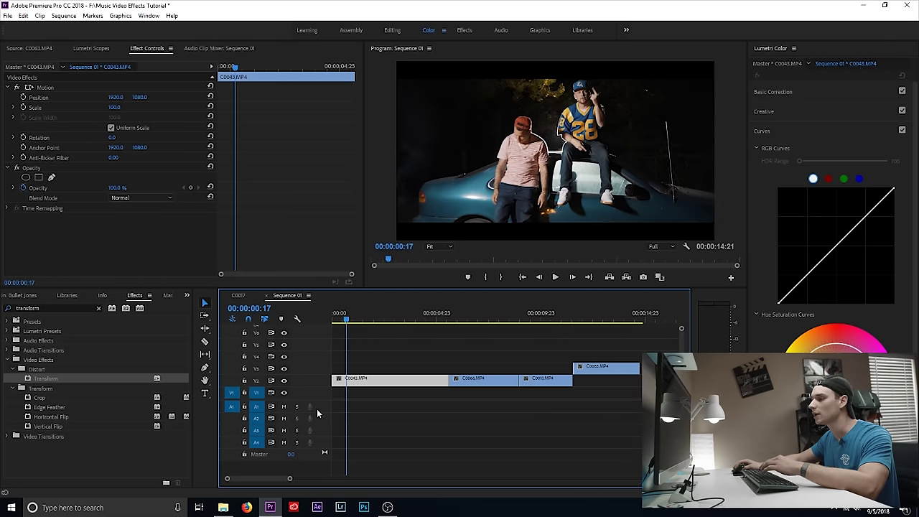
pyautogui.click(98, 307)
pyautogui.moveTo(353, 318); pyautogui.dragTo(360, 318)
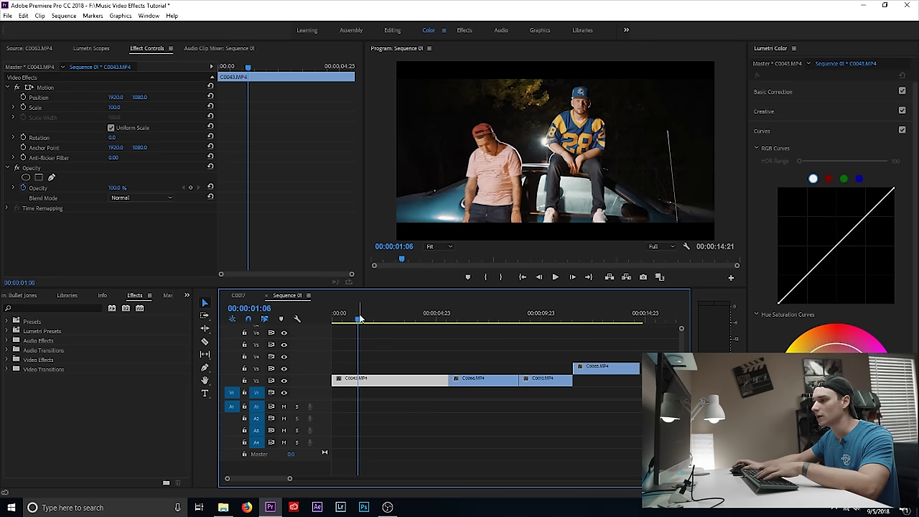
pyautogui.click(69, 308)
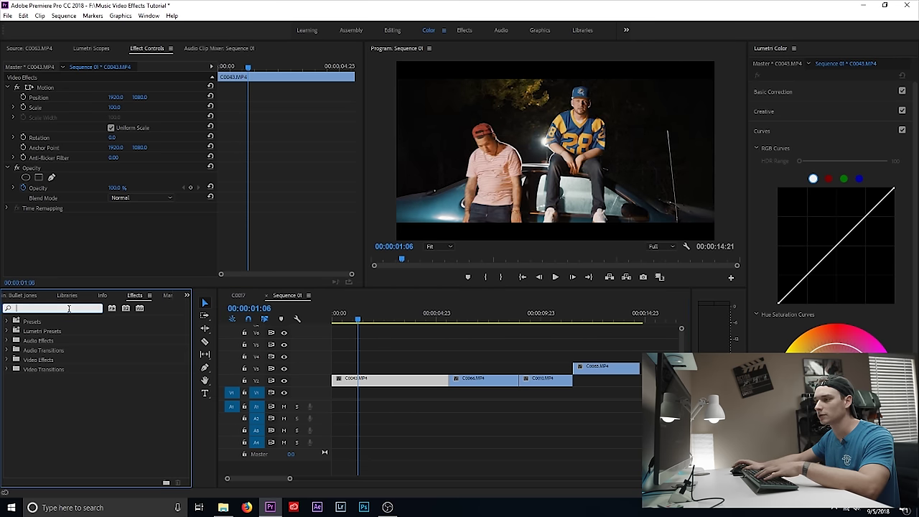
pyautogui.write('transform')
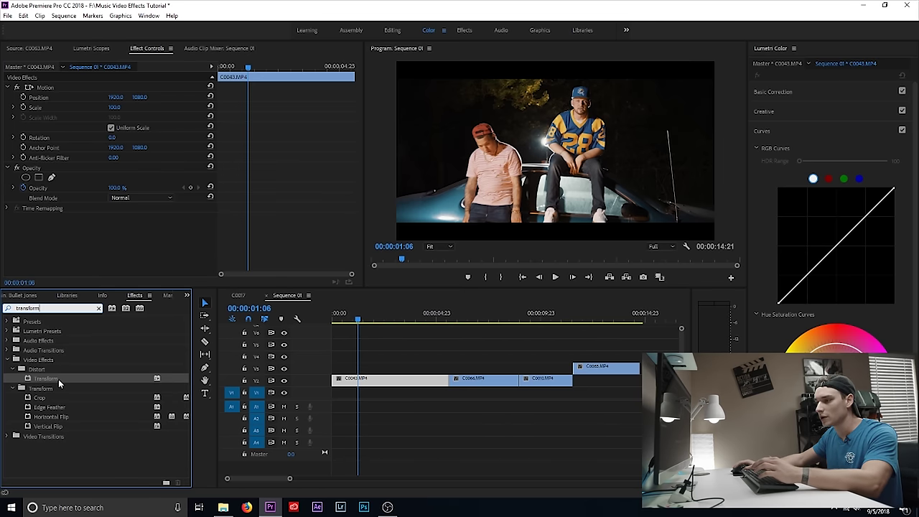
pyautogui.click(58, 379)
pyautogui.moveTo(58, 379); pyautogui.dragTo(381, 380)
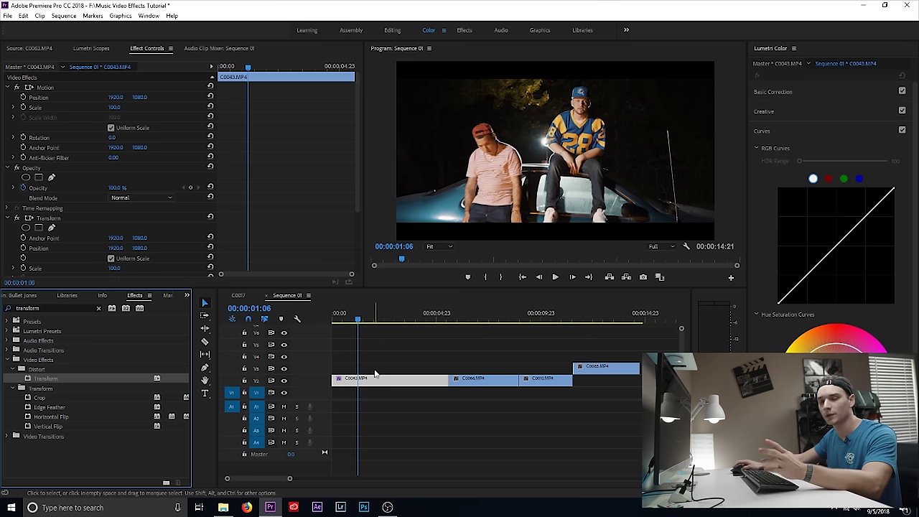
# - Add a sequence marker at 00:00:01:13 and place the playhead two frames earlier, at 00:00:01:11
pyautogui.click(372, 320)
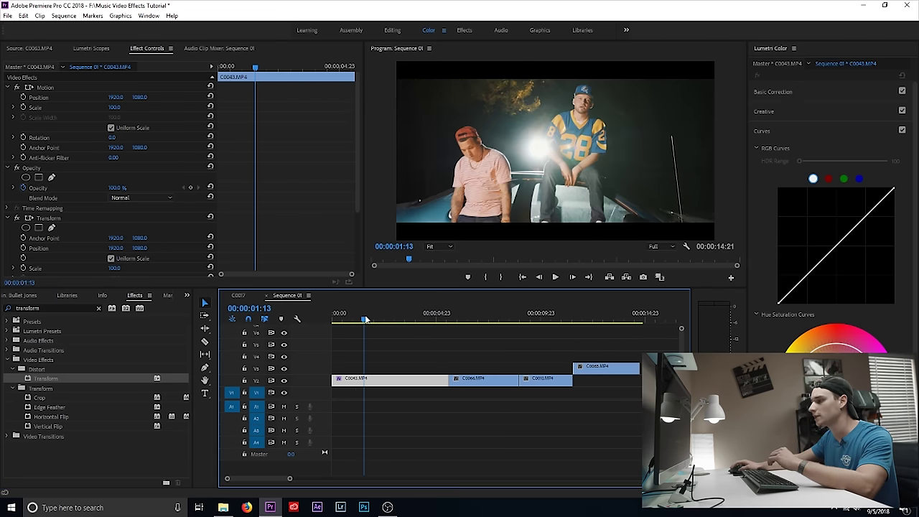
pyautogui.click(467, 278)
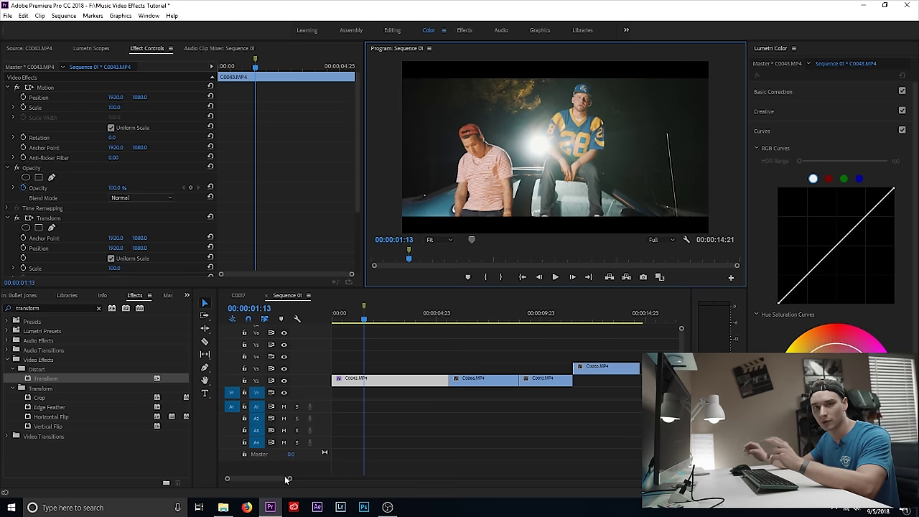
pyautogui.moveTo(287, 479); pyautogui.dragTo(270, 477)
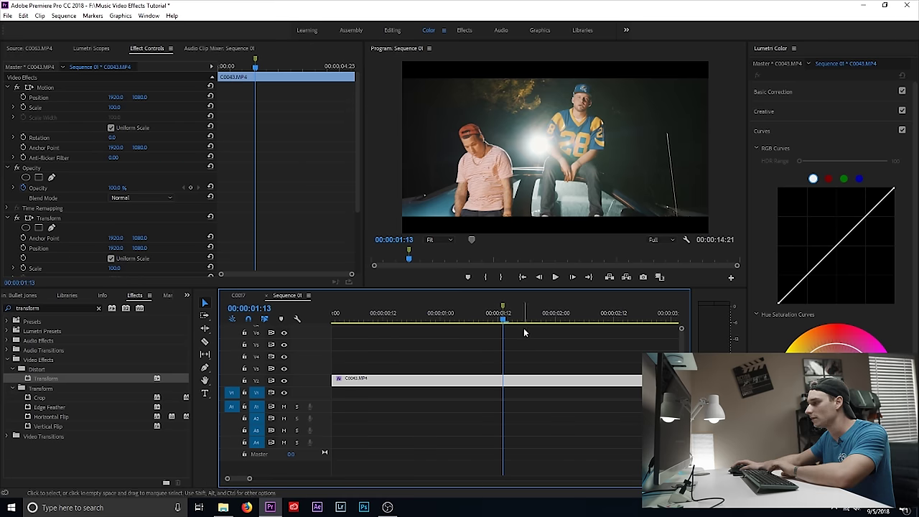
pyautogui.press('Left')
pyautogui.press('Left')
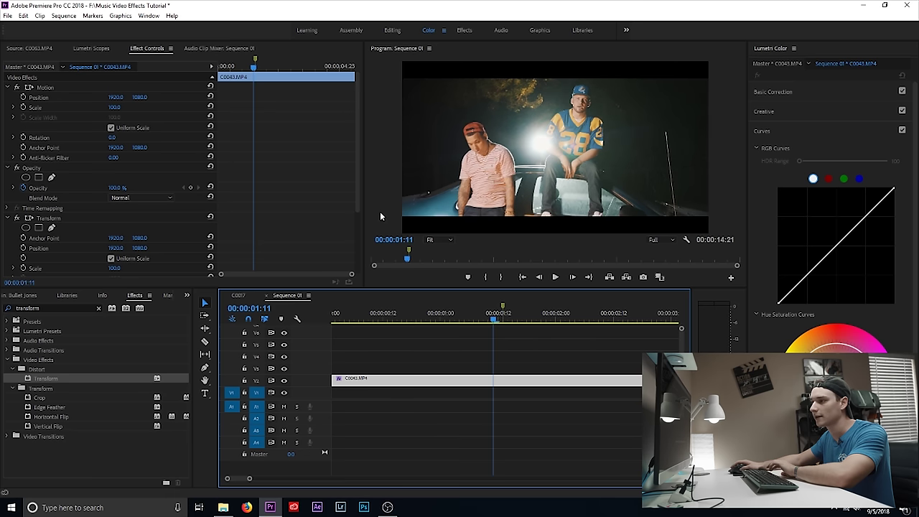
# - Start keyframing Transform's Position, Scale, Rotation, Opacity, Use Composition's Shutter Angle and Shutter Angle at 00:00:01:11, turning off Use Composition's Shutter Angle
pyautogui.moveTo(359, 190); pyautogui.dragTo(343, 263)
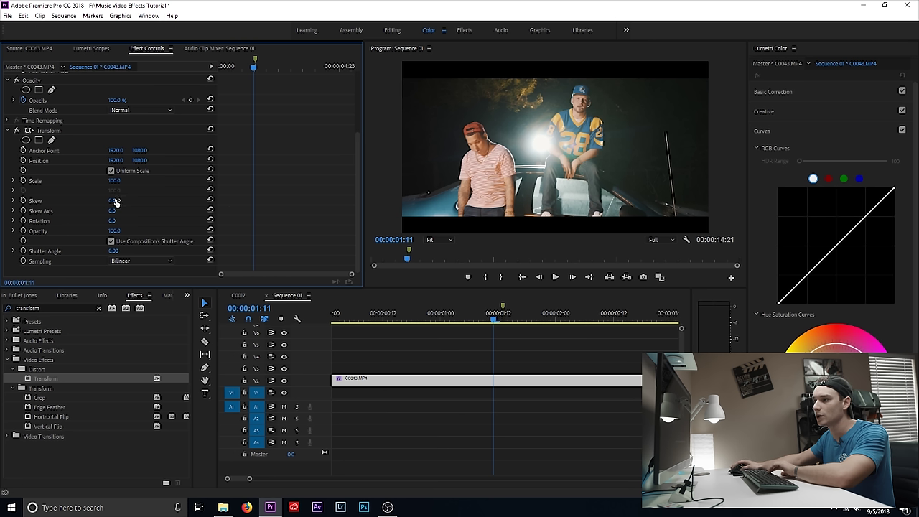
pyautogui.click(23, 161)
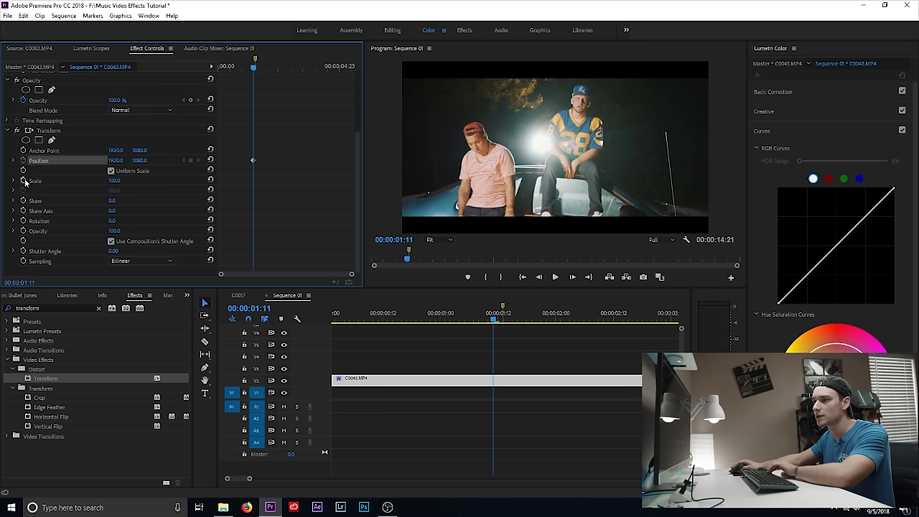
pyautogui.click(23, 180)
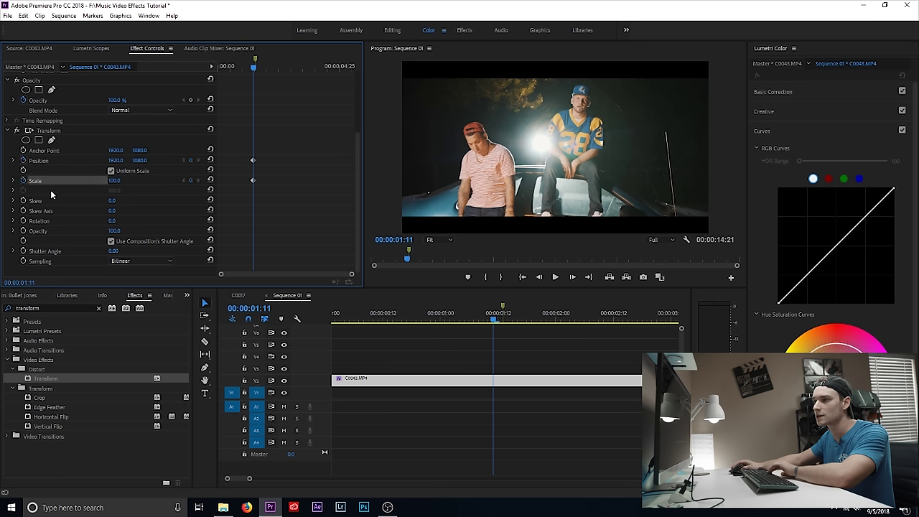
pyautogui.click(22, 221)
pyautogui.click(23, 231)
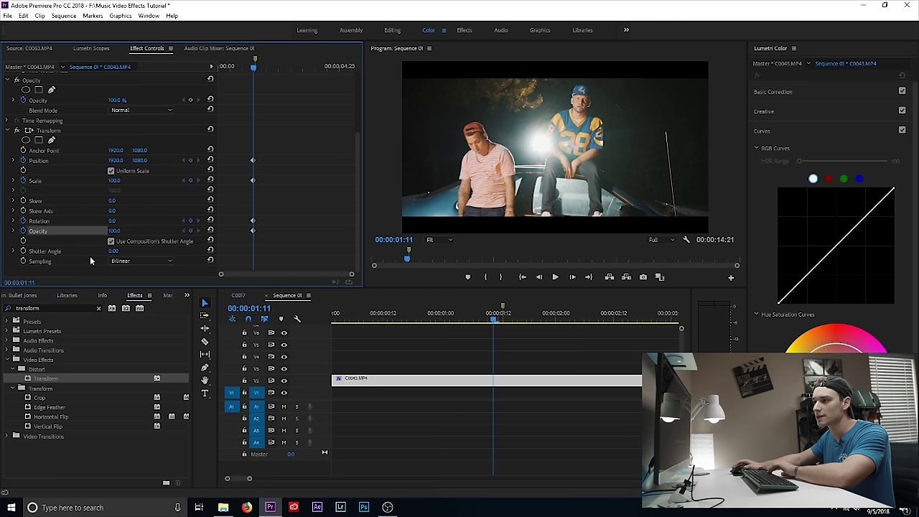
pyautogui.click(24, 241)
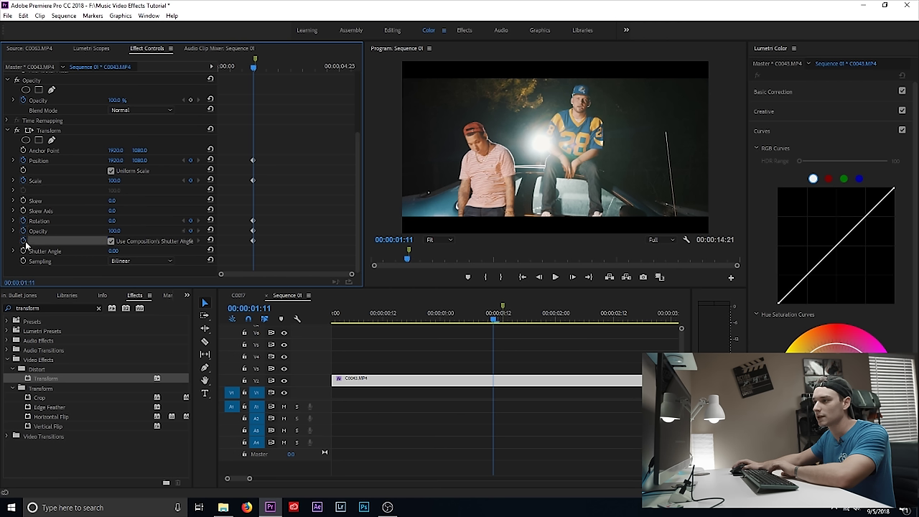
pyautogui.click(112, 242)
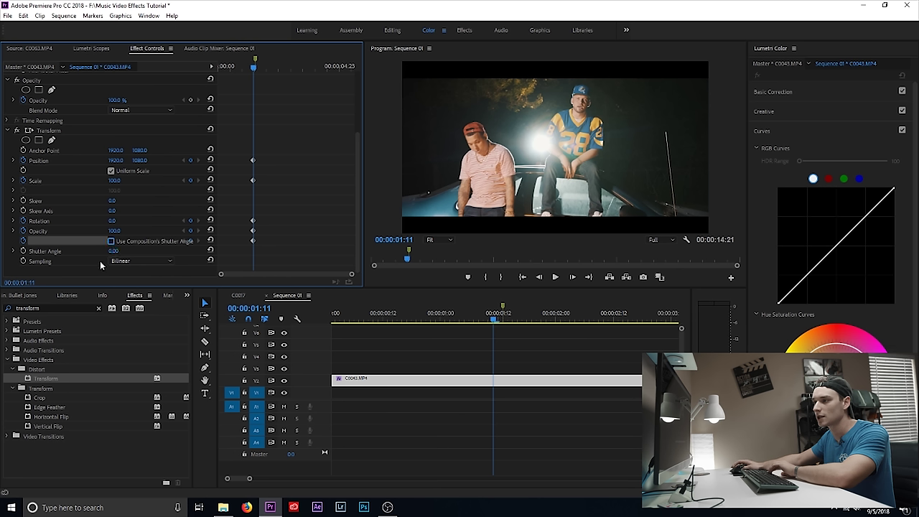
pyautogui.click(24, 251)
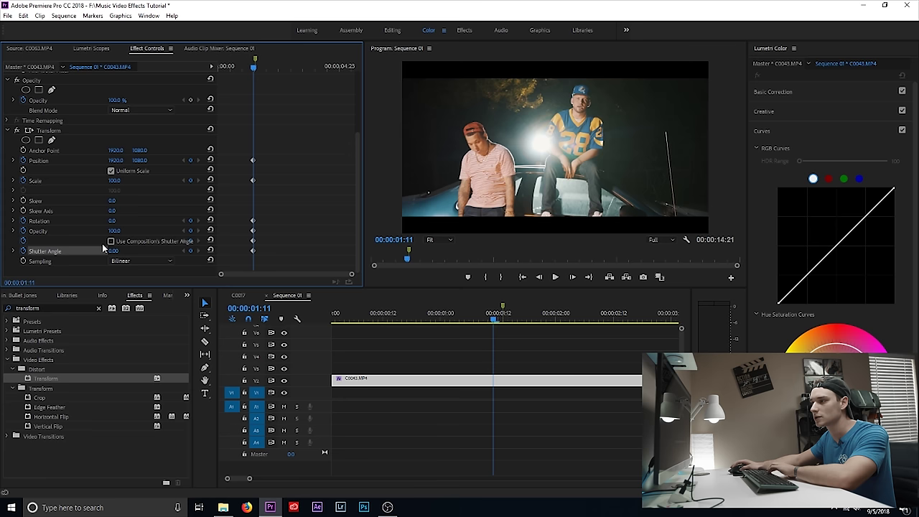
# - At 00:00:01:13, set Transform's Scale to 145, Position to 1779, 1449 and Shutter Angle to 360
pyautogui.press('Right')
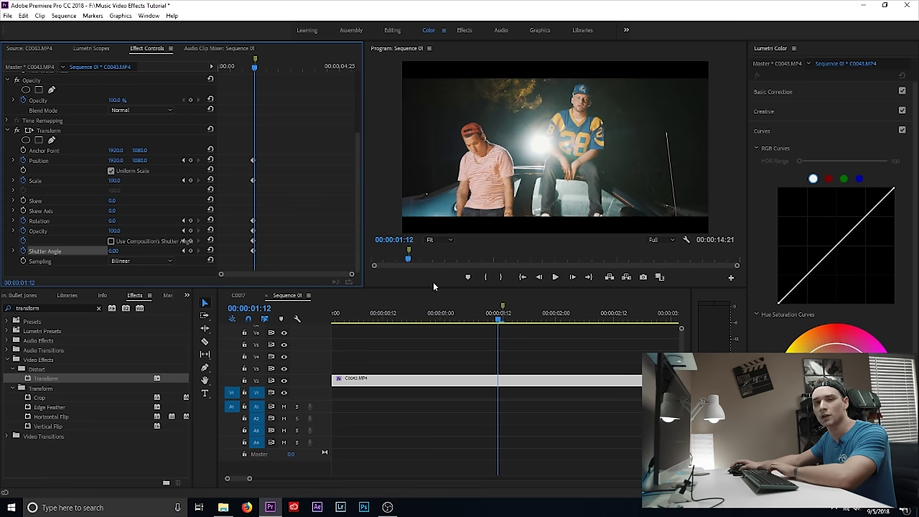
pyautogui.press('Right')
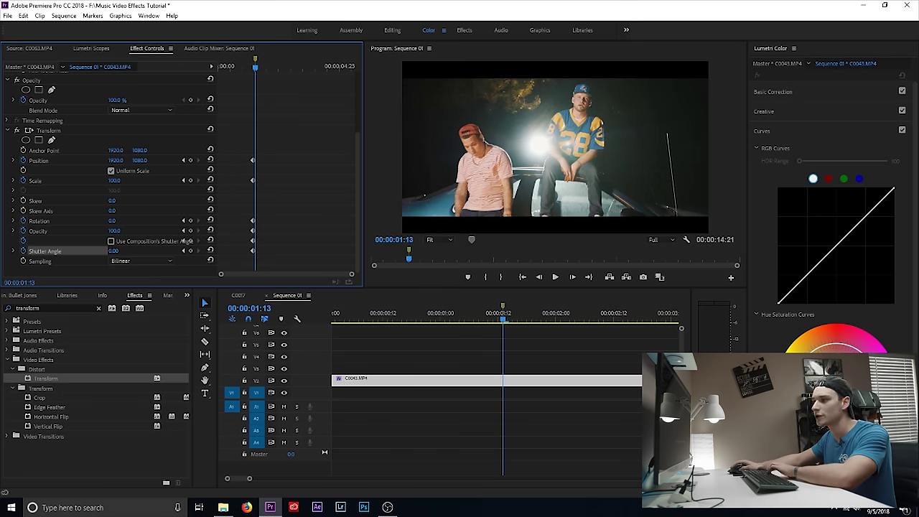
pyautogui.moveTo(115, 180); pyautogui.dragTo(230, 160)
pyautogui.moveTo(117, 160); pyautogui.dragTo(83, 160)
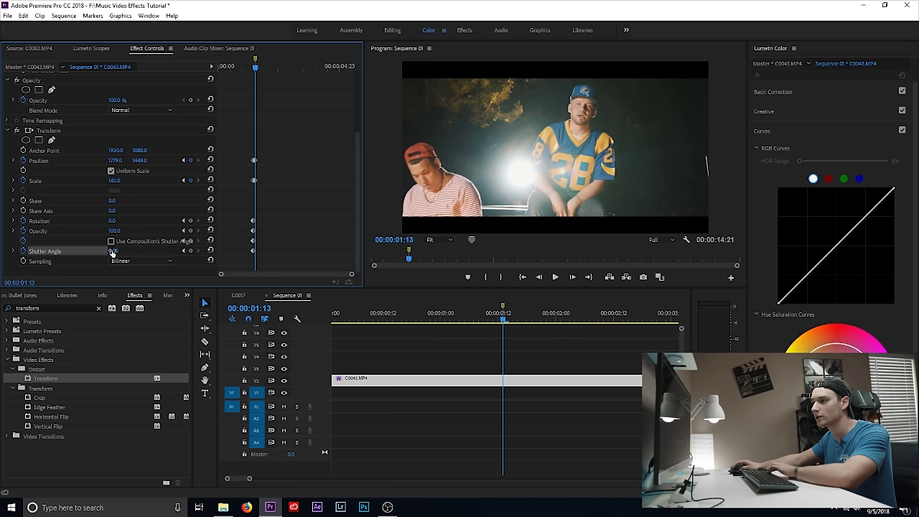
pyautogui.moveTo(112, 251); pyautogui.dragTo(130, 251)
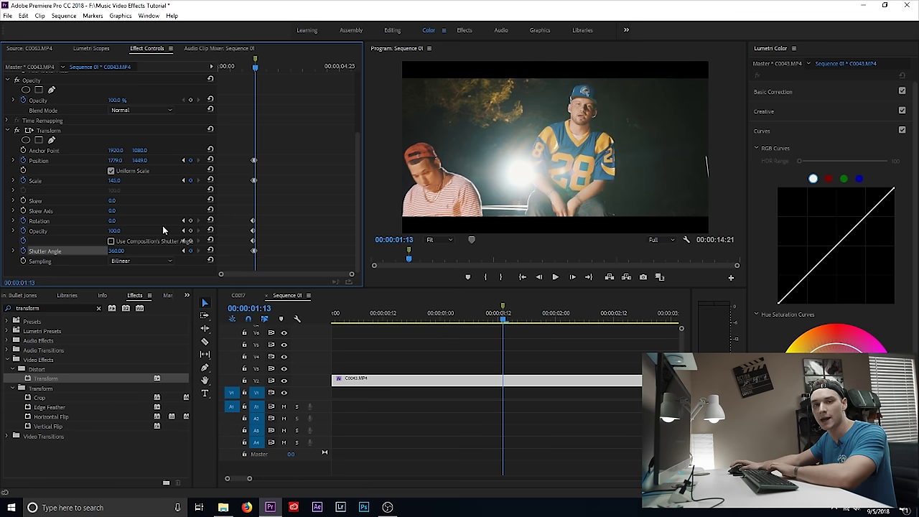
# - At 00:00:01:15, reset Transform's Shutter Angle to 0, Scale to 100 and Position to 1920, 1080
pyautogui.press('Right')
pyautogui.press('Right')
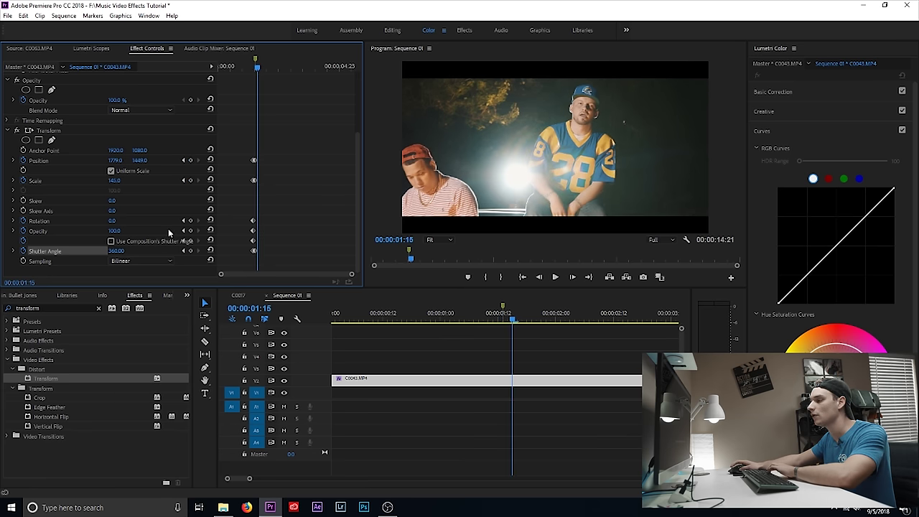
pyautogui.click(210, 250)
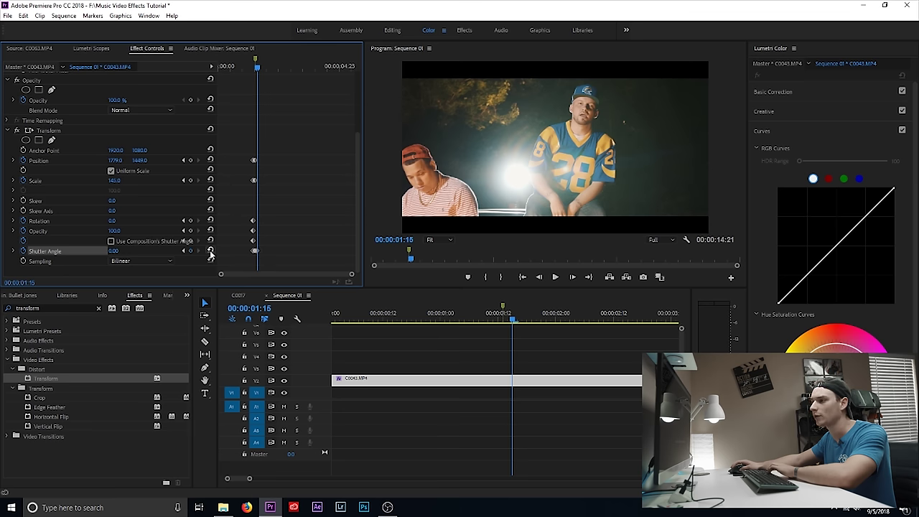
pyautogui.click(210, 180)
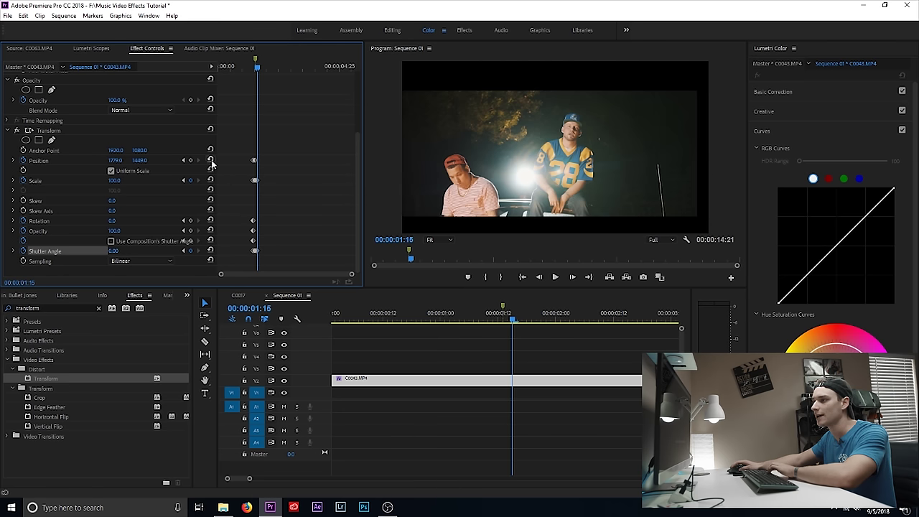
pyautogui.click(210, 160)
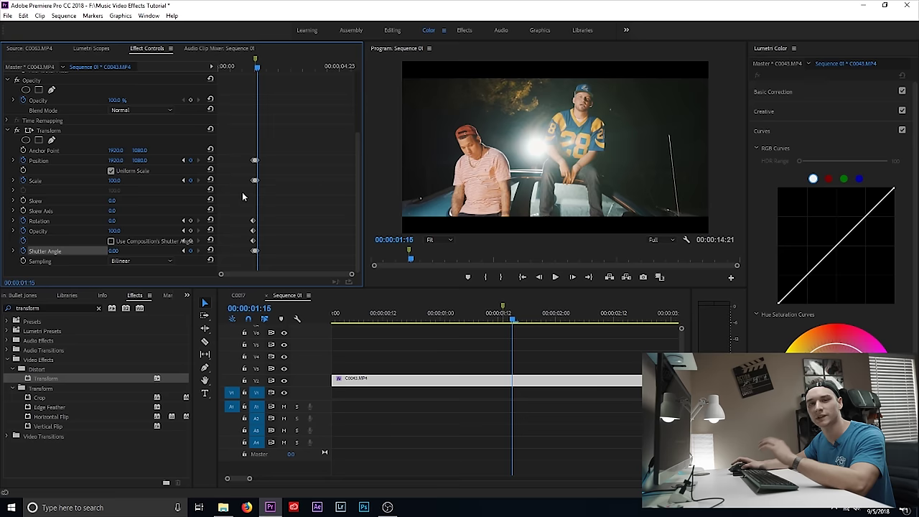
# - Play and scrub through the zoom from 00:00:01:11 to examine its movement and motion blur
pyautogui.click(495, 314)
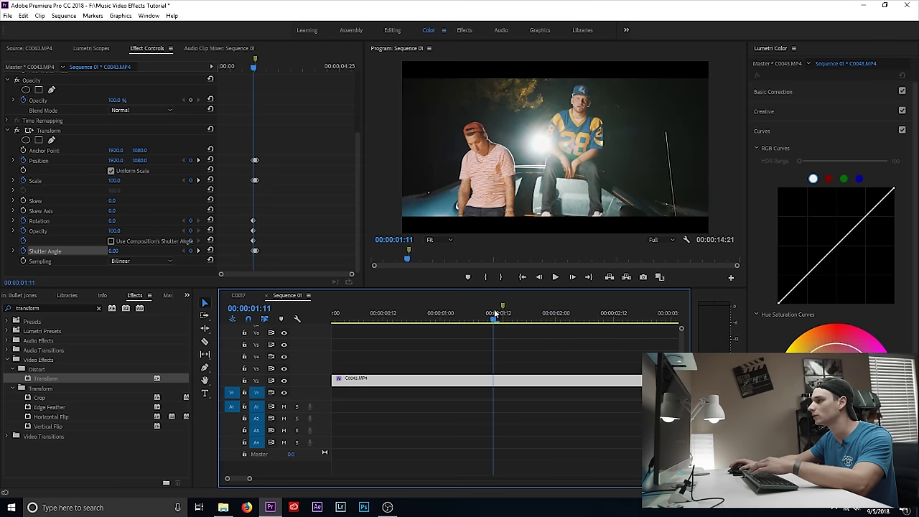
pyautogui.press('space')
pyautogui.click(494, 308)
pyautogui.press('space')
pyautogui.click(494, 308)
pyautogui.click(503, 313)
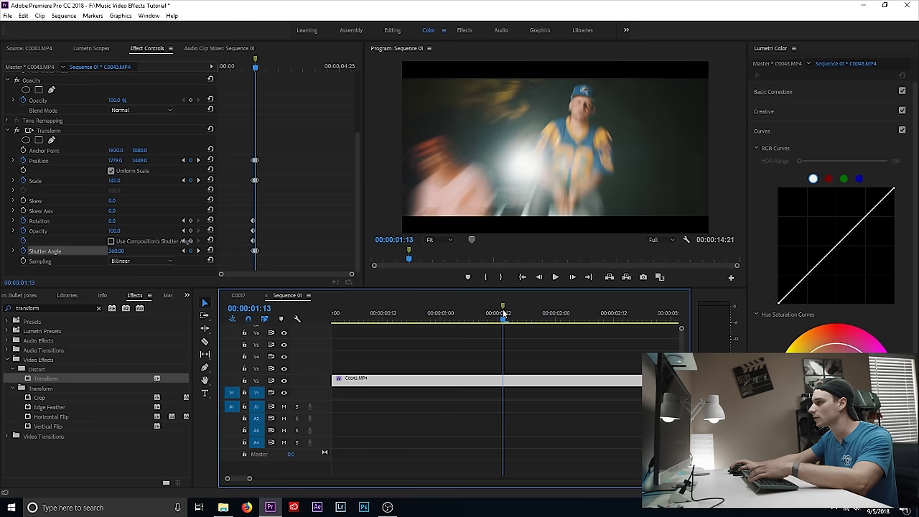
pyautogui.click(508, 313)
pyautogui.moveTo(510, 313)
pyautogui.mouseDown()
pyautogui.moveTo(521, 312)
pyautogui.moveTo(496, 314)
pyautogui.mouseUp()
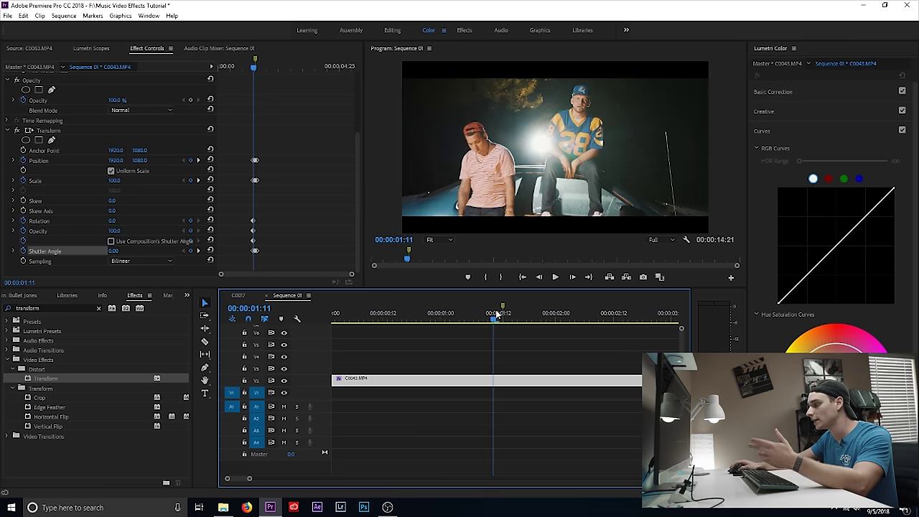
pyautogui.moveTo(494, 316)
pyautogui.mouseDown()
pyautogui.moveTo(518, 321)
pyautogui.moveTo(500, 324)
pyautogui.mouseUp()
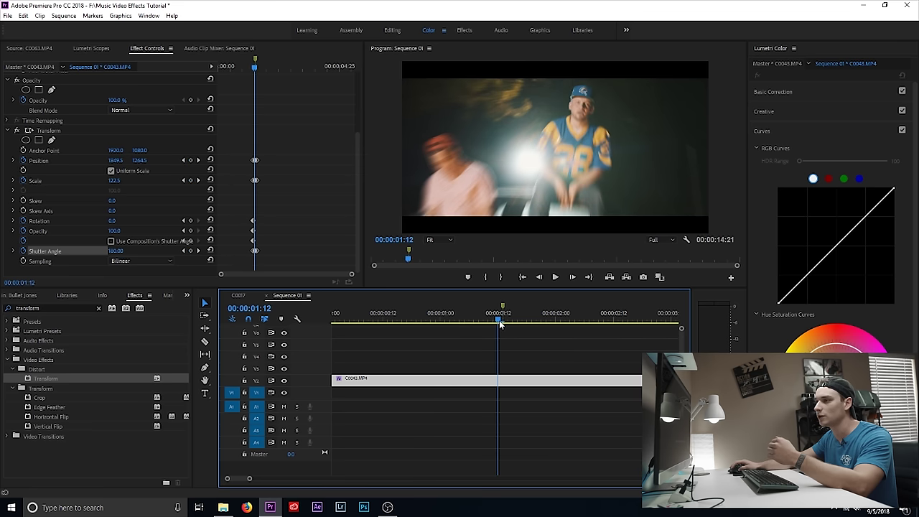
pyautogui.moveTo(498, 323); pyautogui.dragTo(493, 323)
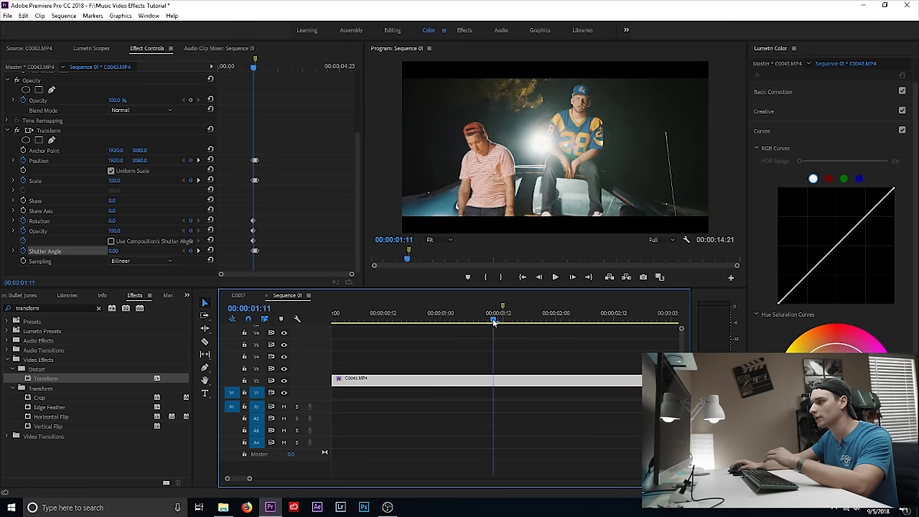
# - Copy all the Transform keyframes on C0043.MP4 and paste them at 00:00:01:13 to repeat the zoom
pyautogui.moveTo(284, 143); pyautogui.dragTo(257, 255)
pyautogui.rightClick(255, 251)
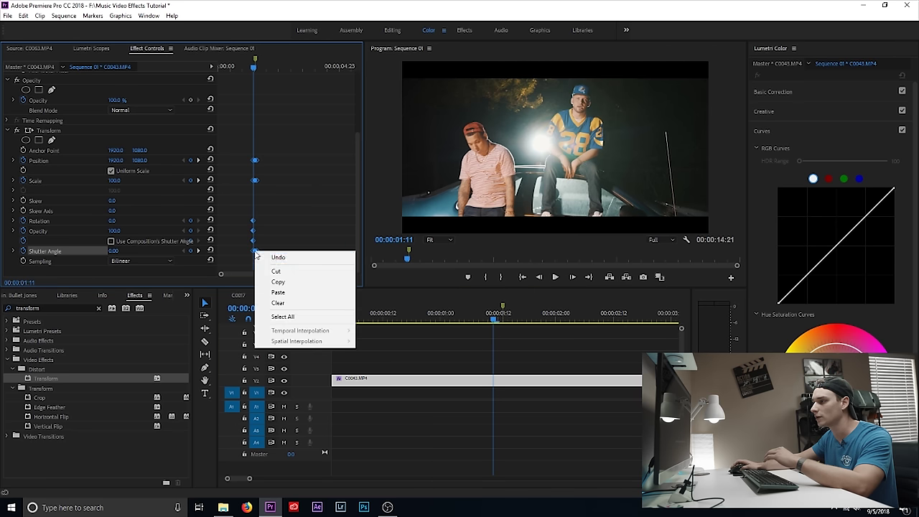
pyautogui.click(294, 282)
pyautogui.rightClick(293, 280)
pyautogui.moveTo(494, 319); pyautogui.dragTo(502, 318)
pyautogui.rightClick(279, 190)
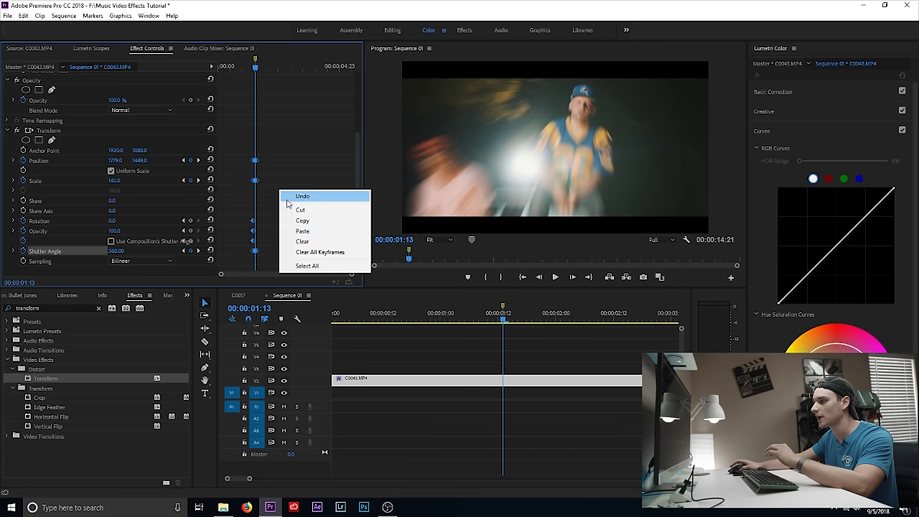
pyautogui.click(307, 231)
# - Play back the repeated zoom from 00:00:01:11 and fit the whole sequence in the timeline
pyautogui.press('space')
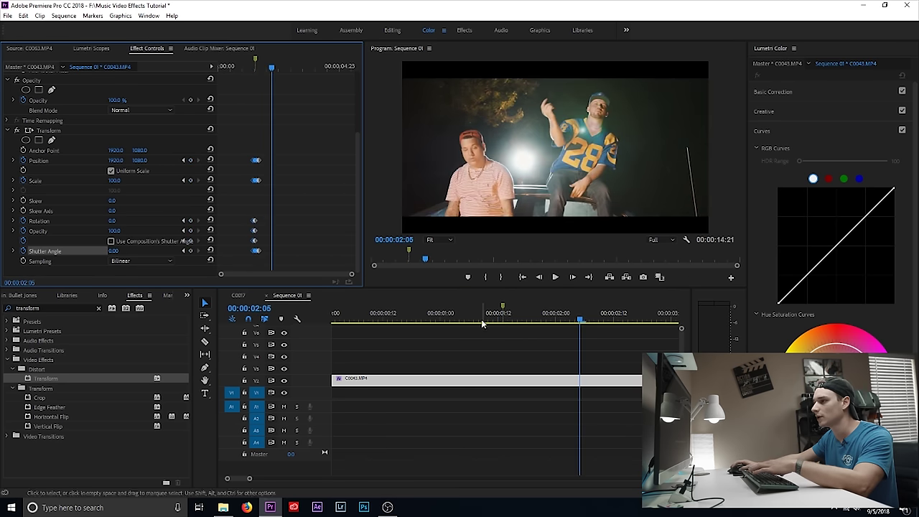
pyautogui.click(493, 318)
pyautogui.click(493, 318)
pyautogui.click(493, 318)
pyautogui.press('space')
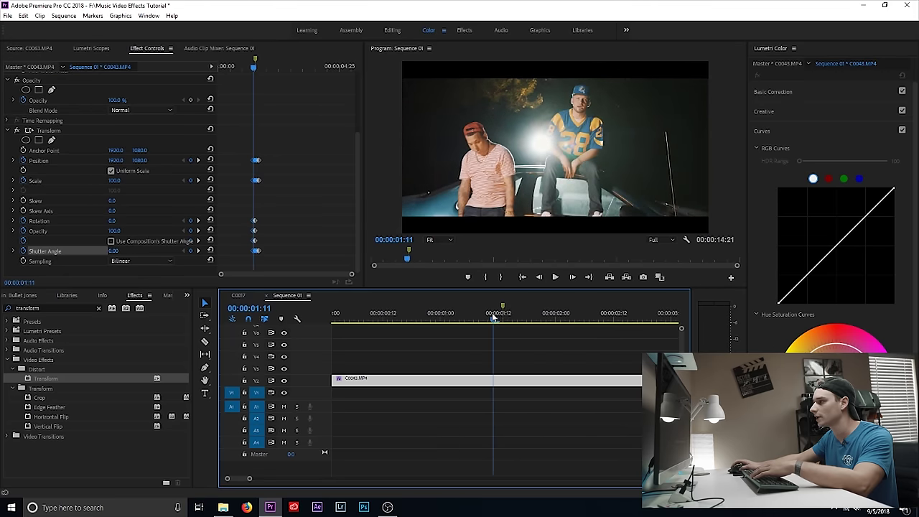
pyautogui.press('space')
pyautogui.press('space')
pyautogui.press('\\')
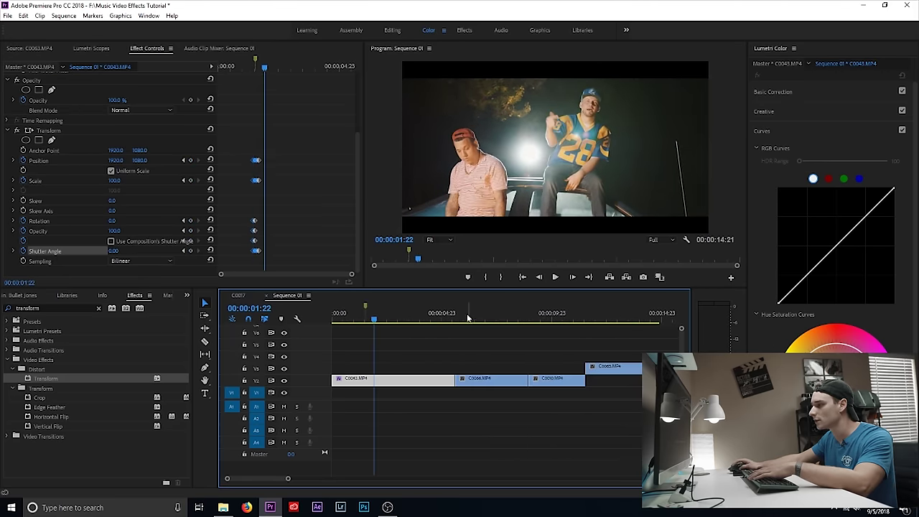
# - Play the sequence across the cut from C0043.MP4 to C0066.MP4 to review the clip for the second effect
pyautogui.click(367, 315)
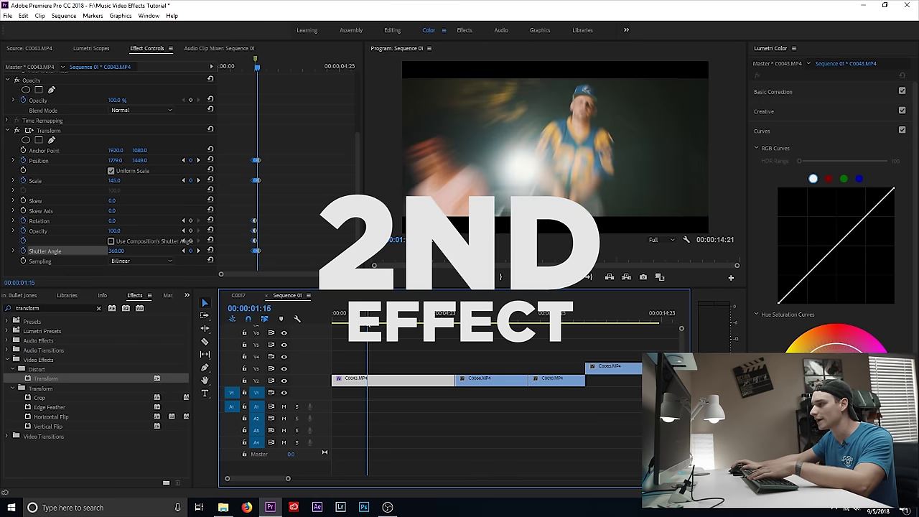
pyautogui.click(445, 317)
pyautogui.press('space')
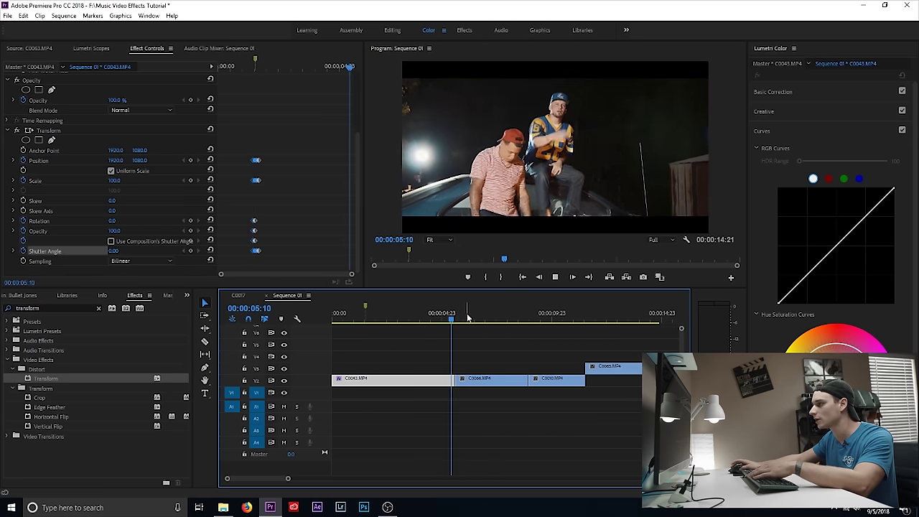
pyautogui.press('space')
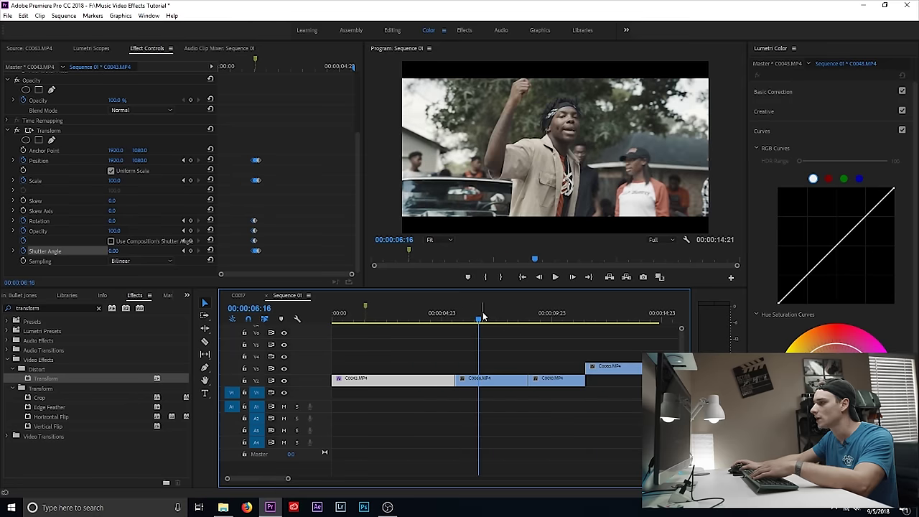
# - Select C0066.MP4 and add a sequence marker at 00:00:06:06
pyautogui.click(470, 316)
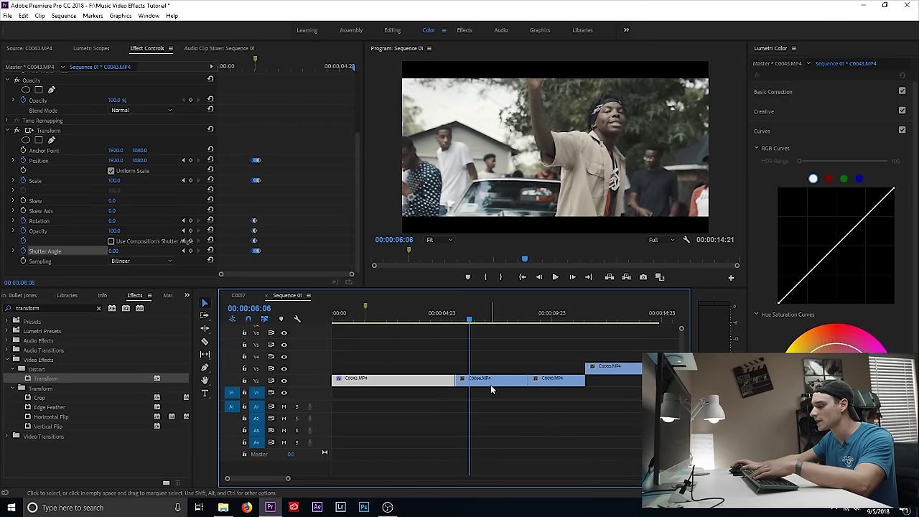
pyautogui.press('=')
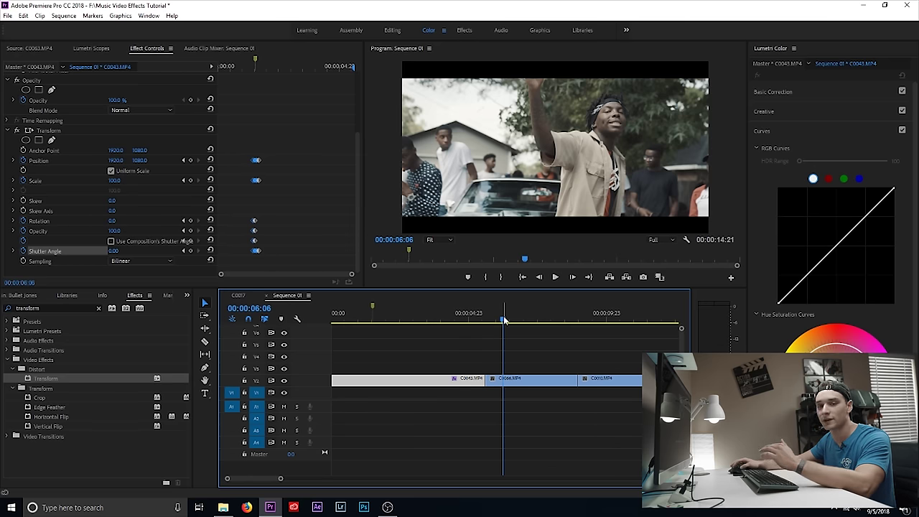
pyautogui.click(526, 380)
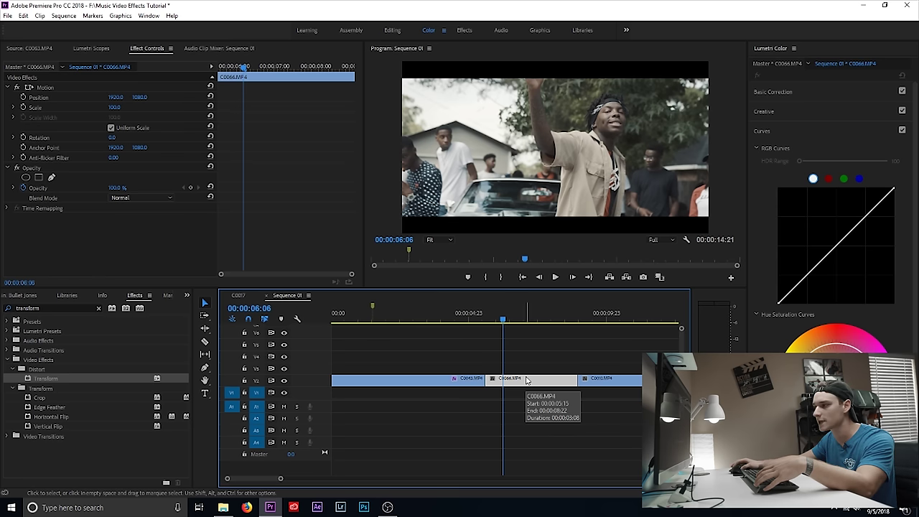
pyautogui.click(469, 279)
pyautogui.click(468, 277)
# - Add two more sequence markers over C0066.MP4, at 00:00:06:13 and 00:00:06:19
pyautogui.click(516, 321)
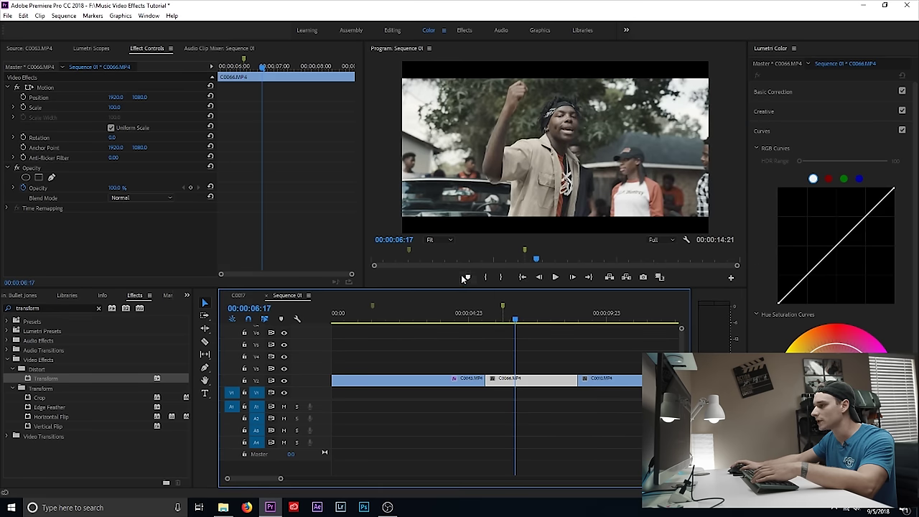
pyautogui.press('Left')
pyautogui.press('Left')
pyautogui.press('Left')
pyautogui.press('Left')
pyautogui.click(470, 278)
pyautogui.click(517, 321)
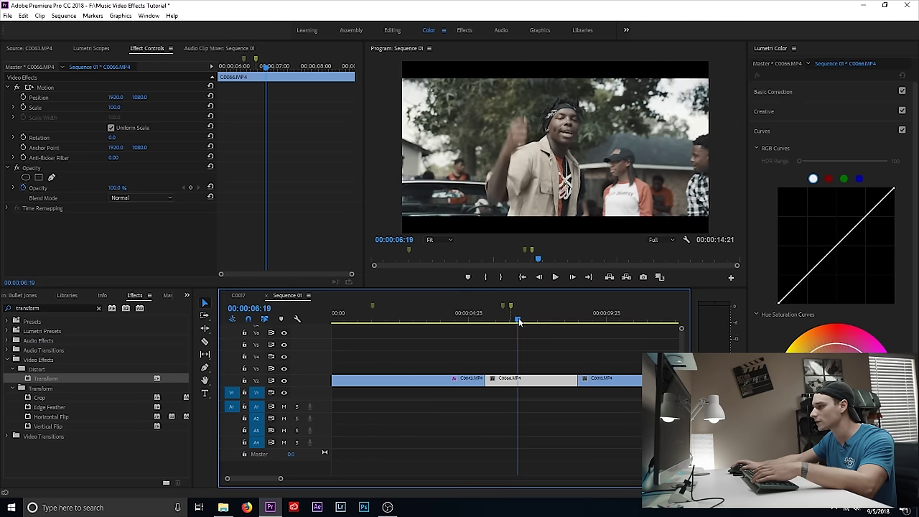
pyautogui.click(468, 277)
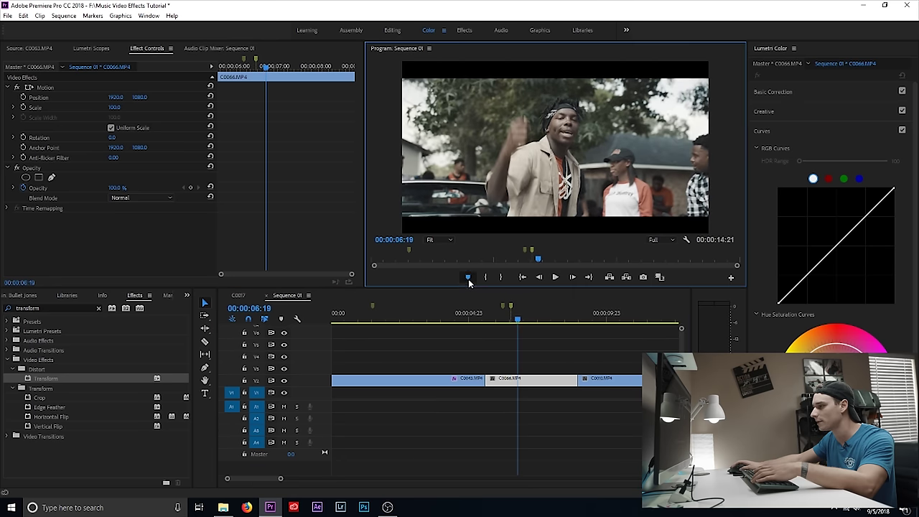
# - Stack two copies of C0066.MP4 directly above the original on V3 and V4, and trim both starts to the first marker over the clip
pyautogui.click(537, 387)
pyautogui.moveTo(538, 387); pyautogui.dragTo(536, 358)
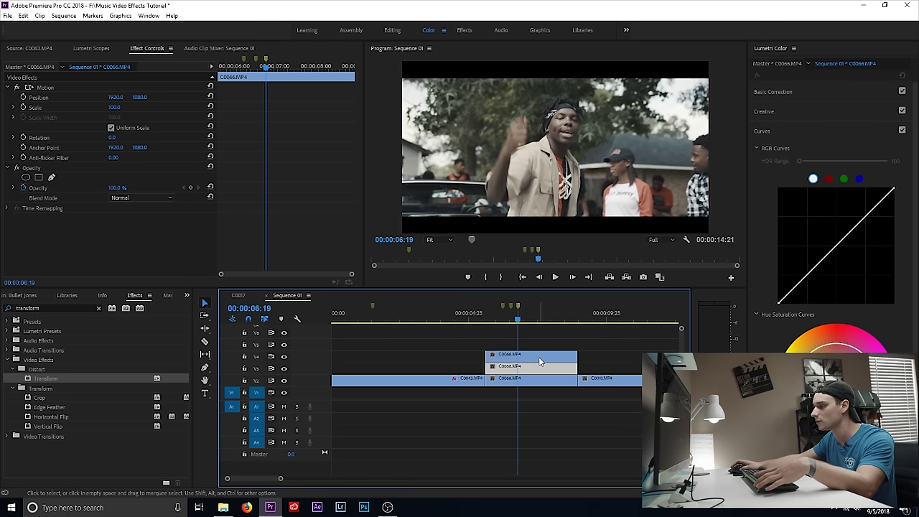
pyautogui.click(505, 313)
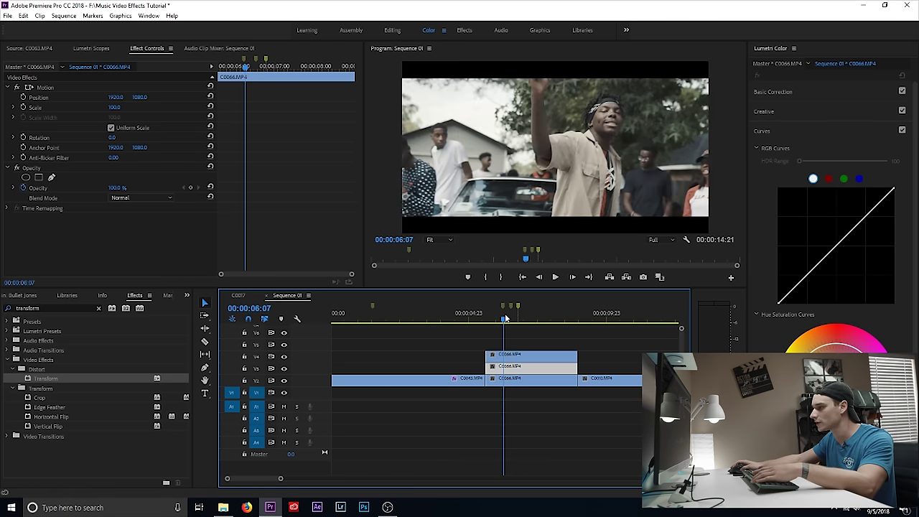
pyautogui.moveTo(487, 366); pyautogui.dragTo(504, 354)
# - Trim the V4 copy's start to just past the third marker and the V3 copy's start to 00:00:06:12
pyautogui.click(509, 322)
pyautogui.moveTo(509, 322); pyautogui.dragTo(511, 323)
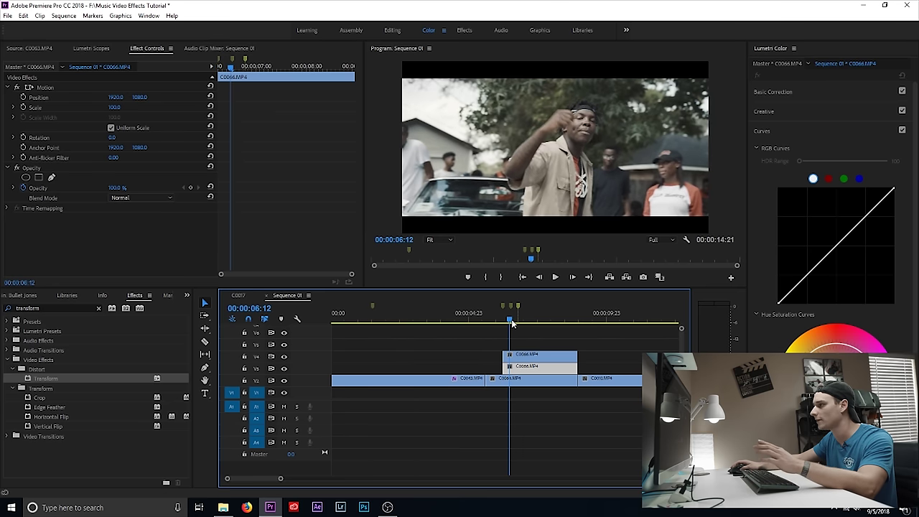
pyautogui.moveTo(513, 323); pyautogui.dragTo(520, 323)
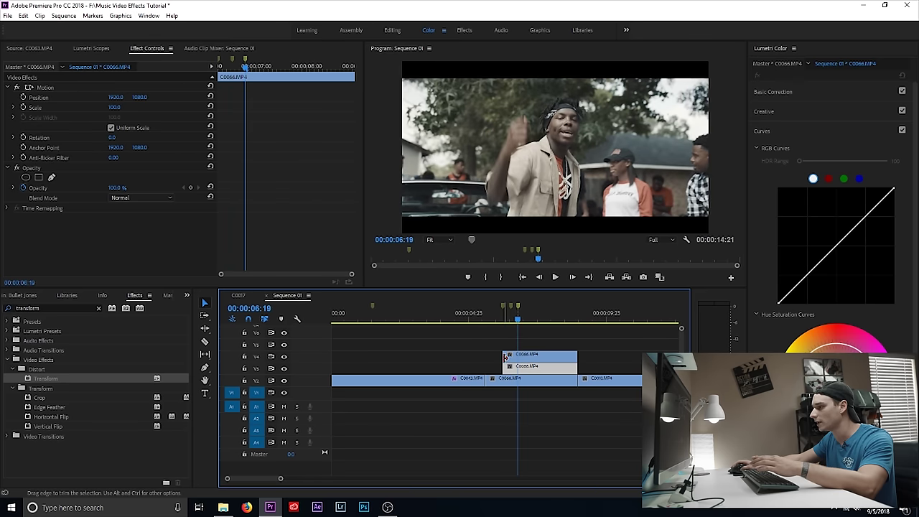
pyautogui.moveTo(505, 356); pyautogui.dragTo(523, 357)
pyautogui.click(511, 322)
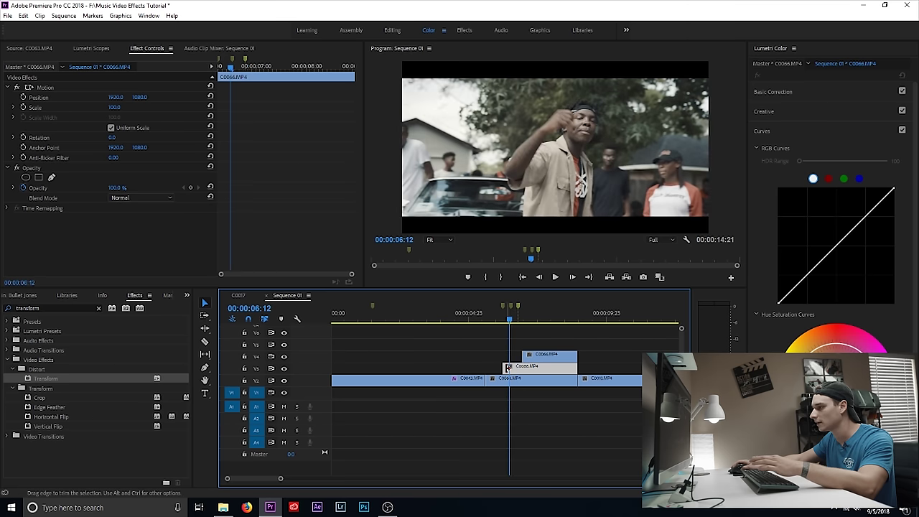
pyautogui.moveTo(509, 368); pyautogui.dragTo(515, 368)
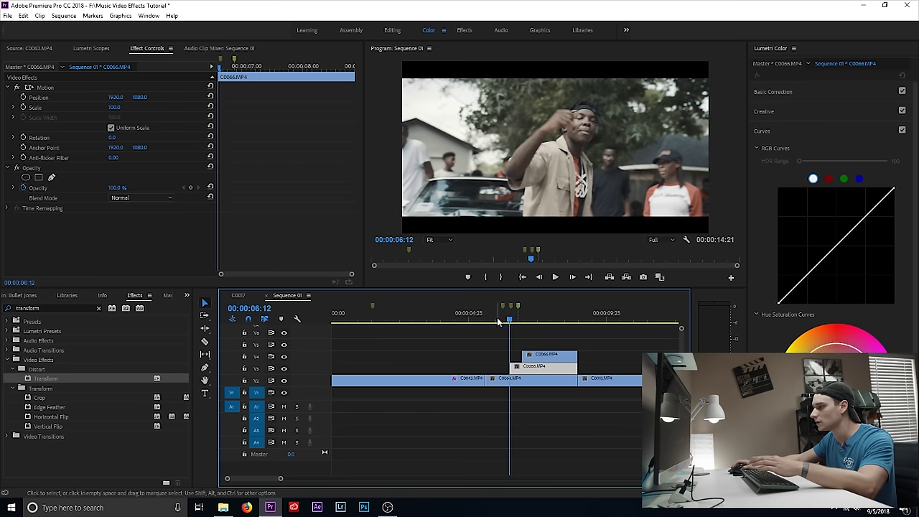
# - Scrub into the V3 copy of C0066.MP4 at 00:00:06:14 and set its Motion Scale to 73
pyautogui.click(497, 319)
pyautogui.moveTo(498, 321)
pyautogui.mouseDown()
pyautogui.moveTo(529, 318)
pyautogui.moveTo(512, 318)
pyautogui.mouseUp()
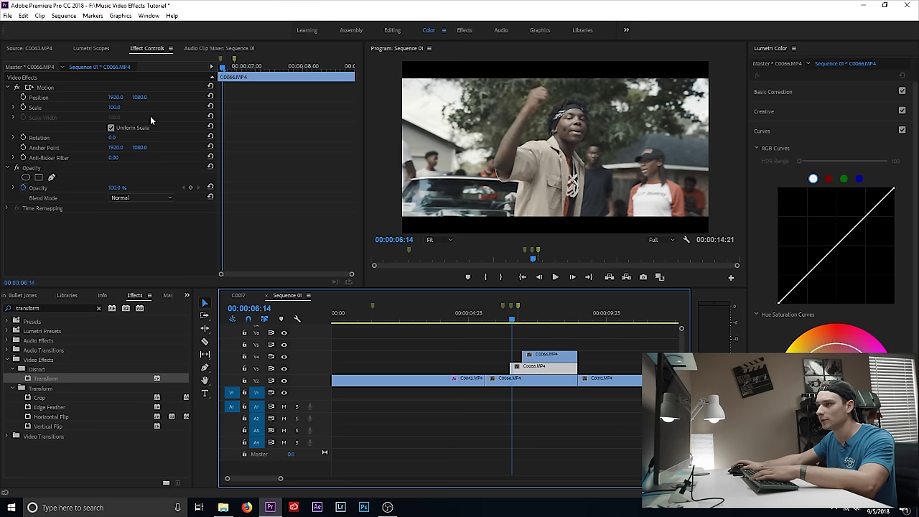
pyautogui.click(123, 108)
pyautogui.moveTo(123, 109); pyautogui.dragTo(105, 109)
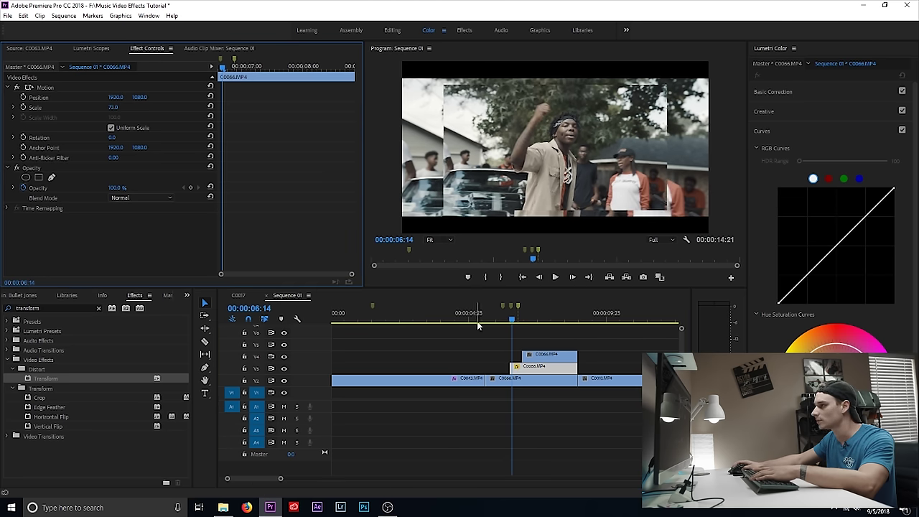
# - Select the V4 copy of C0066.MP4 and set its Motion Scale to 52
pyautogui.click(532, 323)
pyautogui.click(547, 357)
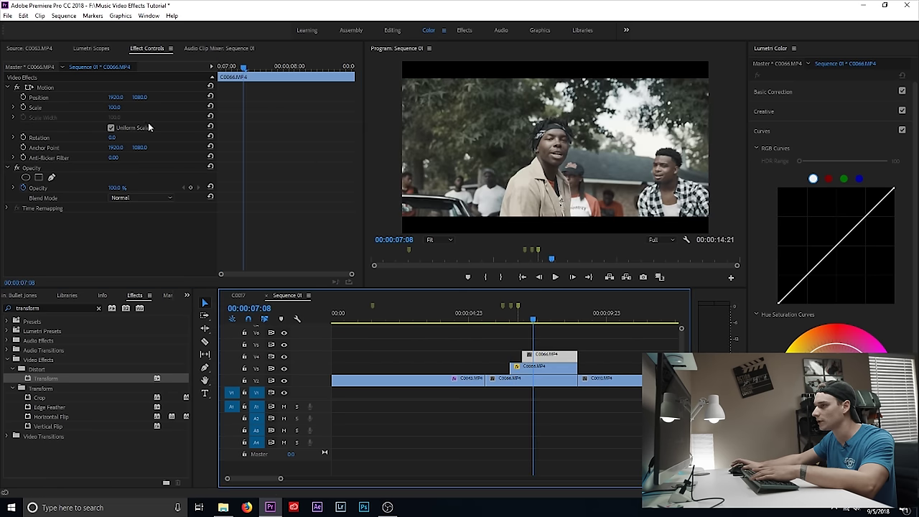
pyautogui.moveTo(119, 108)
pyautogui.mouseDown()
pyautogui.moveTo(86, 108)
pyautogui.moveTo(120, 107)
pyautogui.mouseUp()
# - Play through the stacked C0066.MP4 copies to examine how the scaled layers appear in sequence
pyautogui.click(481, 314)
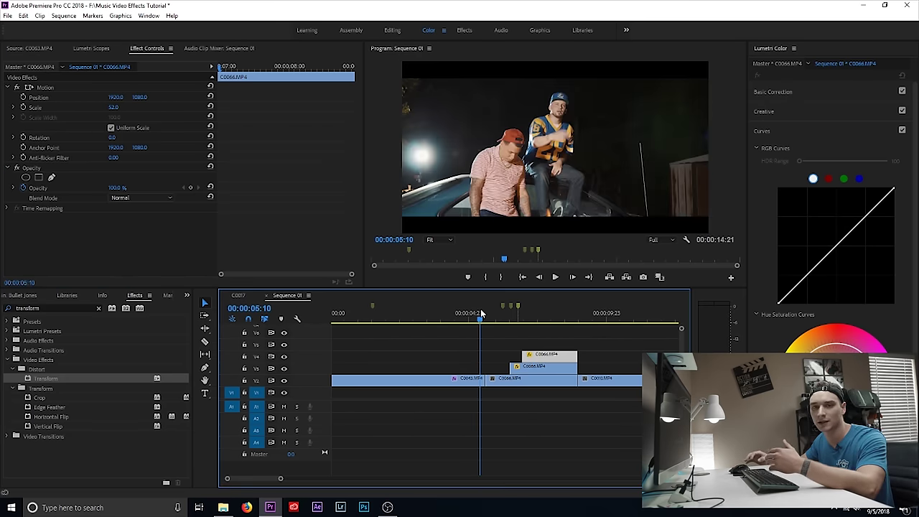
pyautogui.press('space')
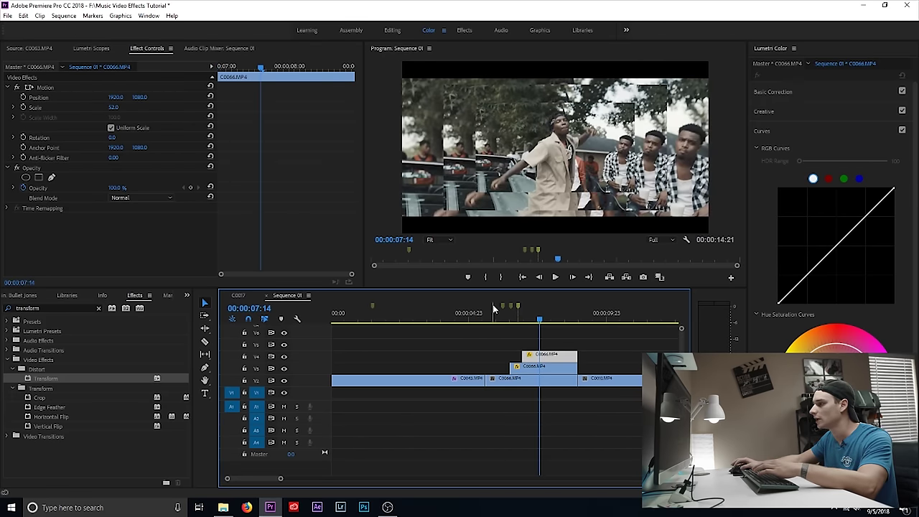
pyautogui.click(497, 313)
pyautogui.press('space')
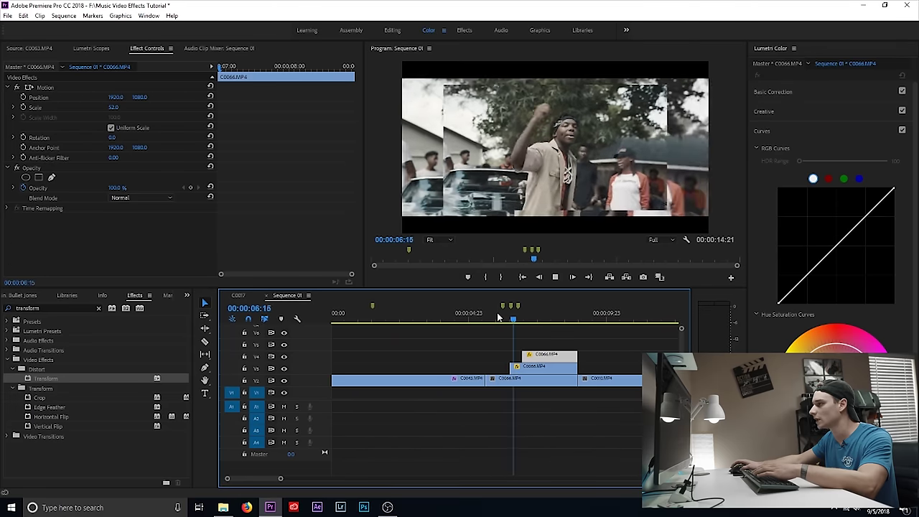
# - Search the effects for "feather" and apply Edge Feather to the V4 and V3 copies of C0066.MP4
pyautogui.click(98, 310)
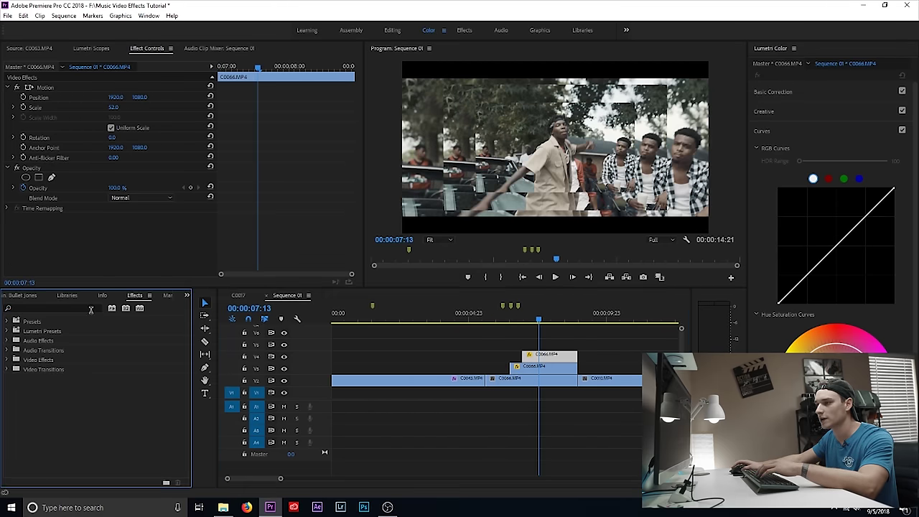
pyautogui.write('feather')
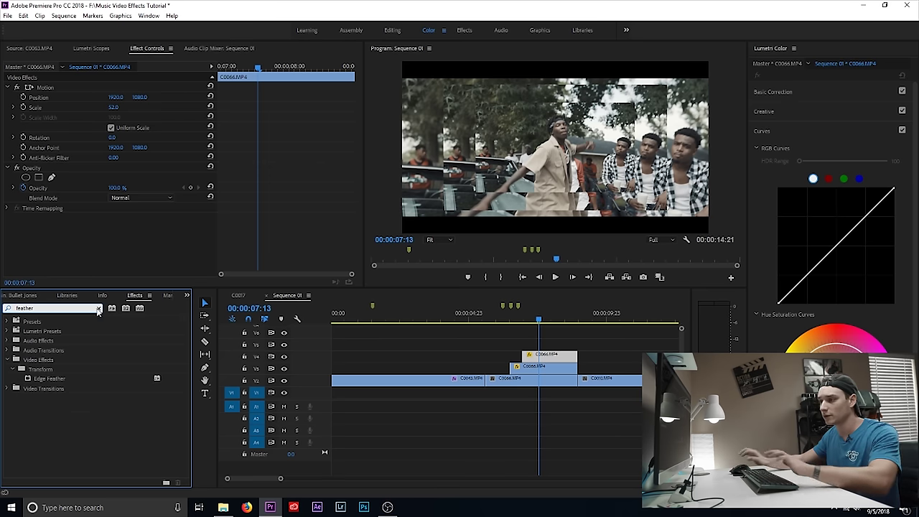
pyautogui.moveTo(79, 378); pyautogui.dragTo(545, 365)
pyautogui.moveTo(78, 379); pyautogui.dragTo(535, 368)
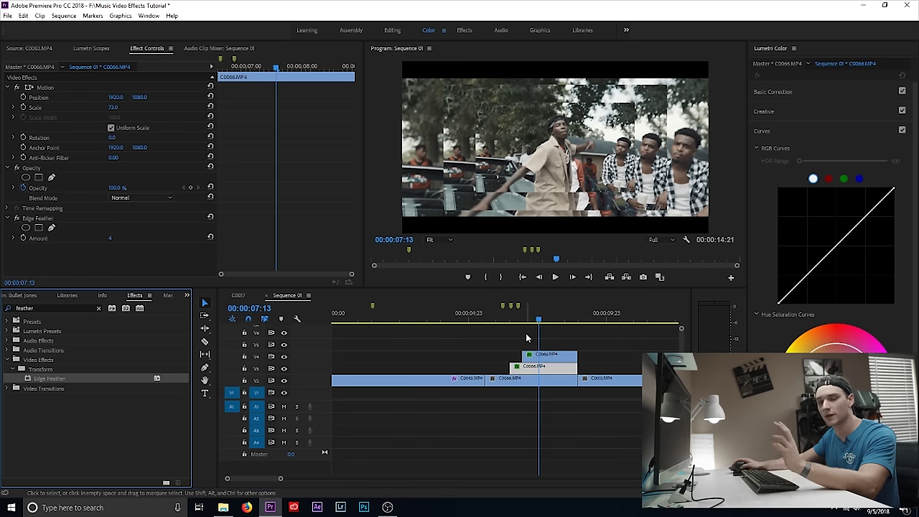
# - Set the Edge Feather Amount to 100 on both the V4 and V3 copies of C0066.MP4
pyautogui.moveTo(539, 333); pyautogui.dragTo(530, 320)
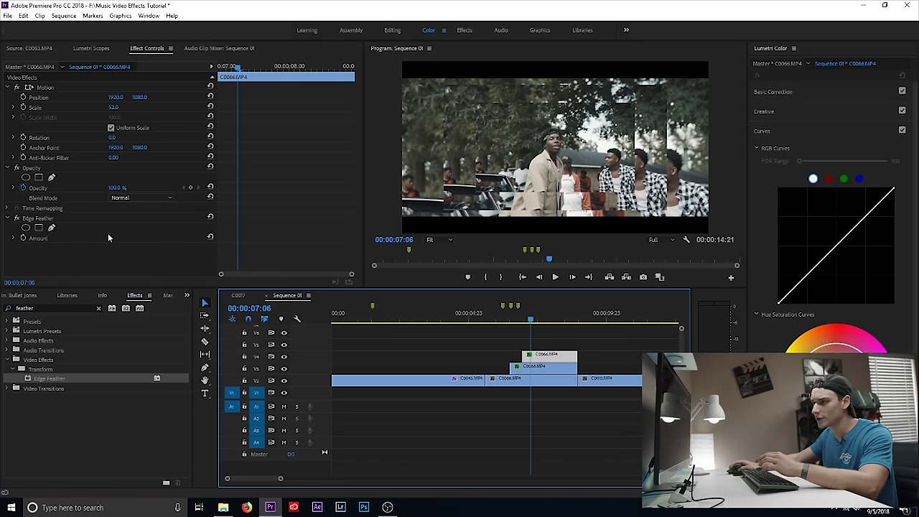
pyautogui.moveTo(115, 239); pyautogui.dragTo(96, 240)
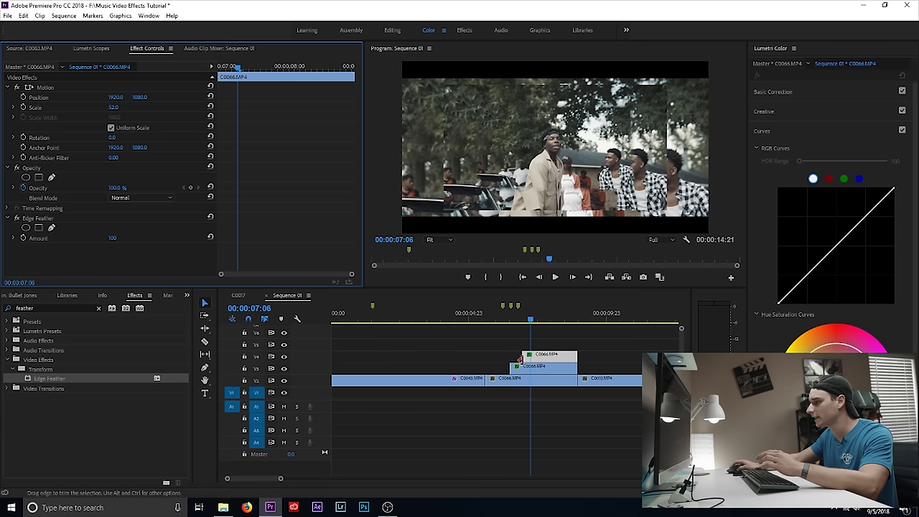
pyautogui.click(460, 330)
pyautogui.moveTo(112, 241); pyautogui.dragTo(191, 240)
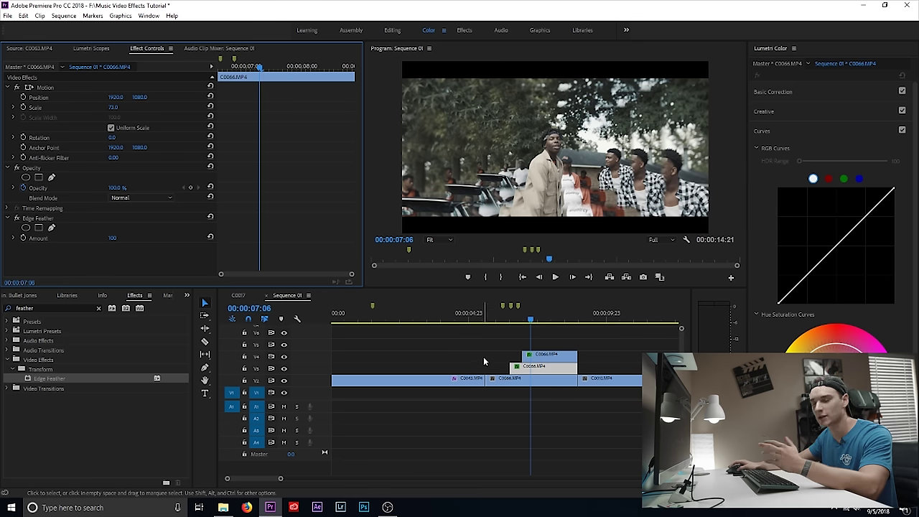
# - Replay the layered C0066.MP4 section several times from before the markers to examine the feathered edges and the timing of the layers
pyautogui.moveTo(481, 319); pyautogui.dragTo(489, 319)
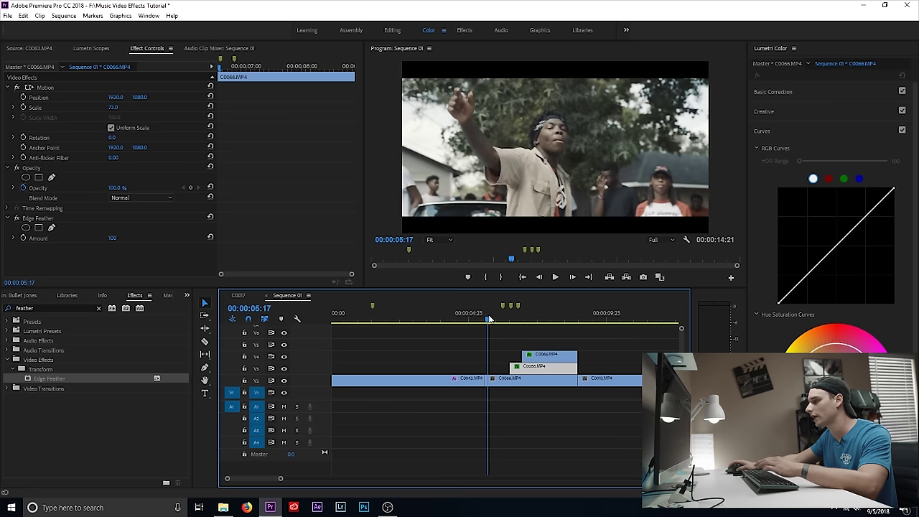
pyautogui.press('space')
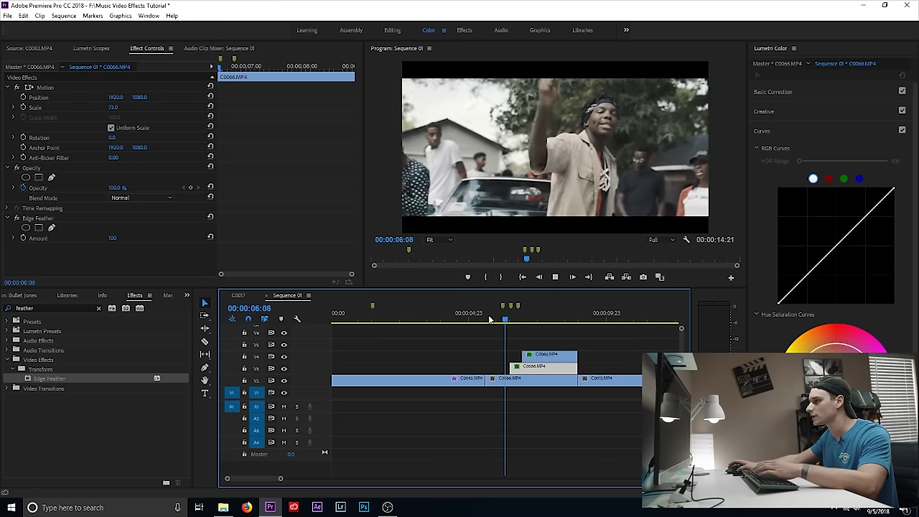
pyautogui.press('space')
pyautogui.moveTo(499, 318)
pyautogui.mouseDown()
pyautogui.moveTo(580, 318)
pyautogui.moveTo(497, 316)
pyautogui.mouseUp()
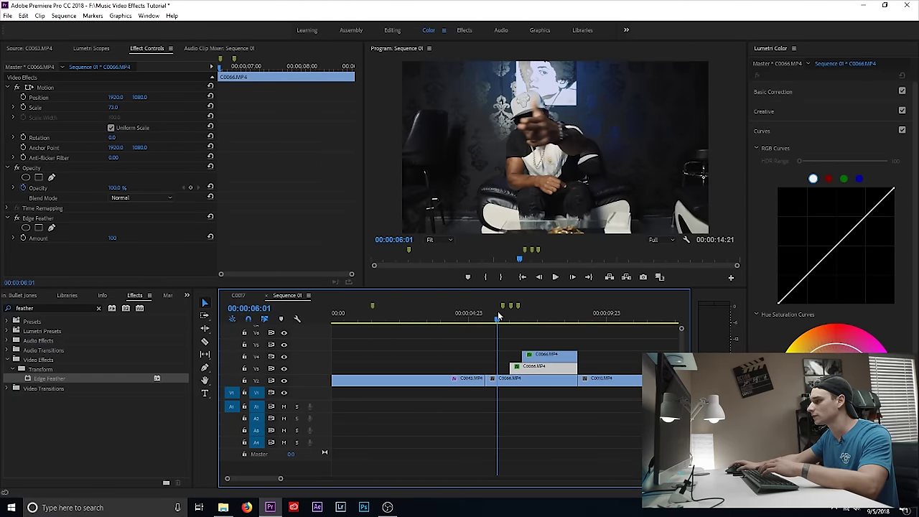
pyautogui.press('space')
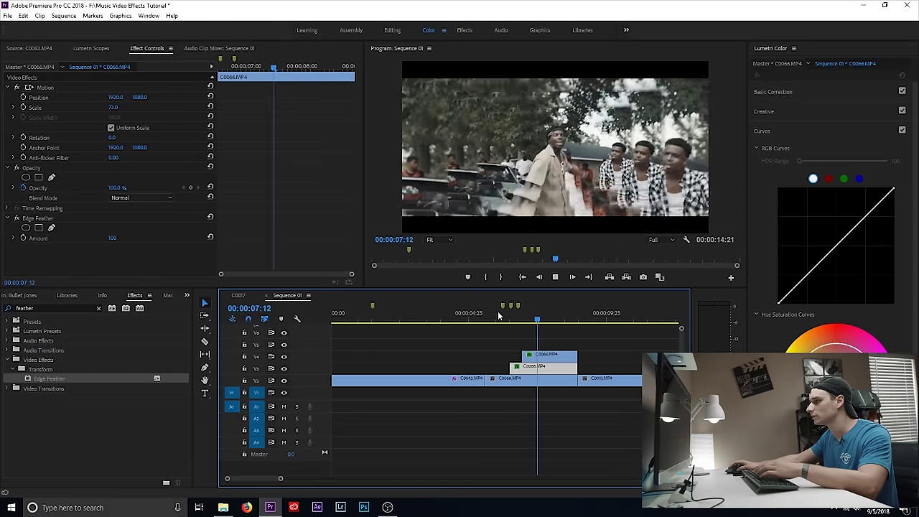
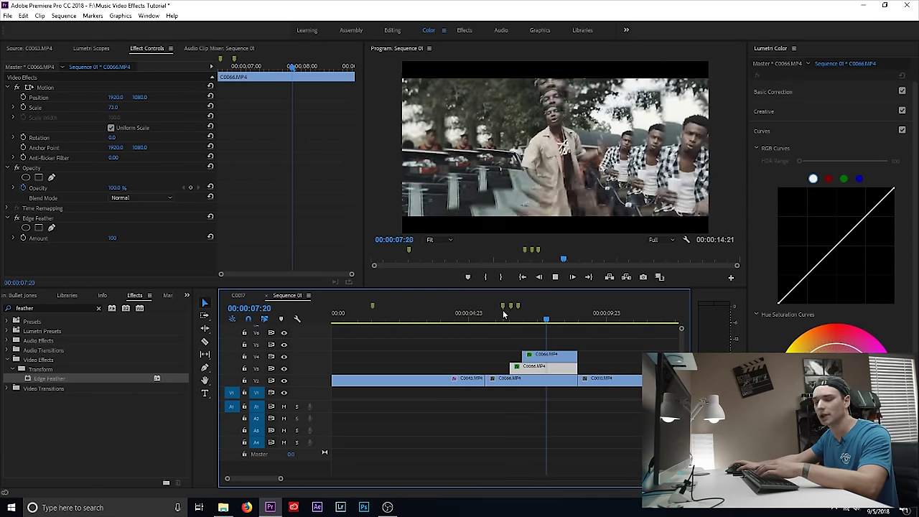
pyautogui.click(502, 313)
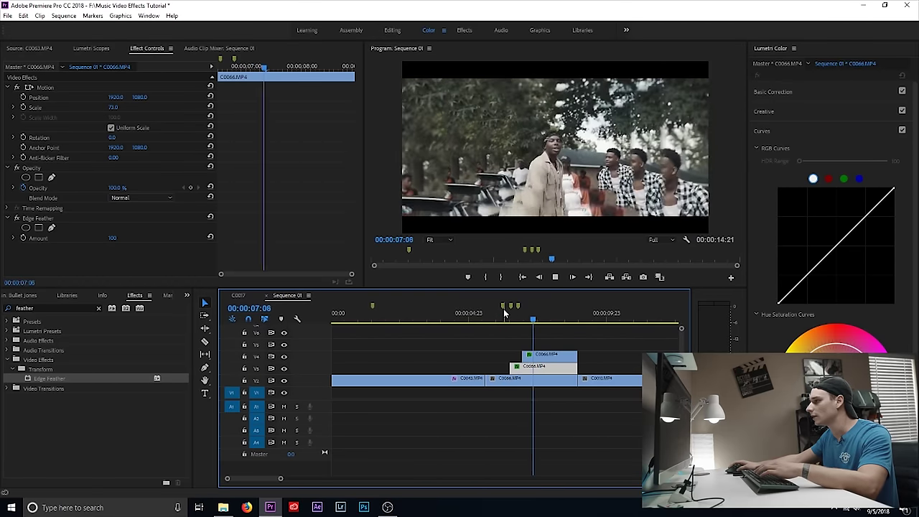
pyautogui.click(506, 310)
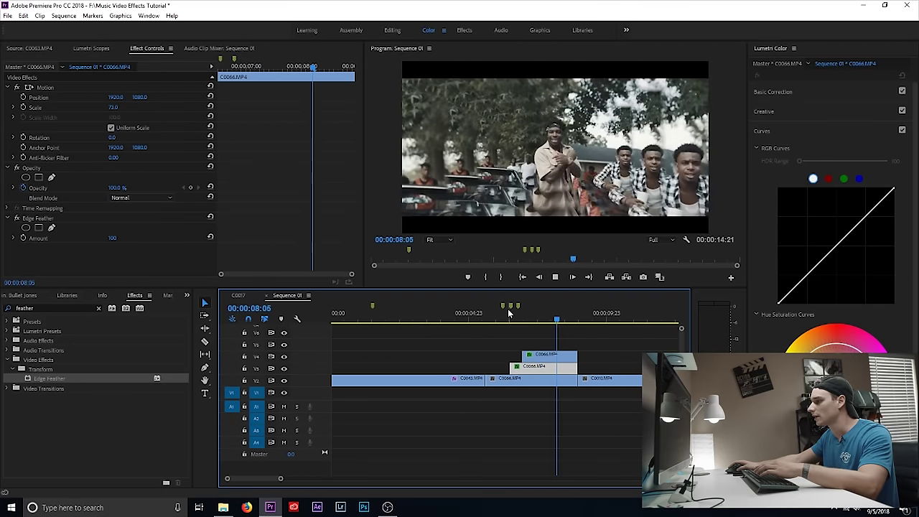
pyautogui.click(508, 310)
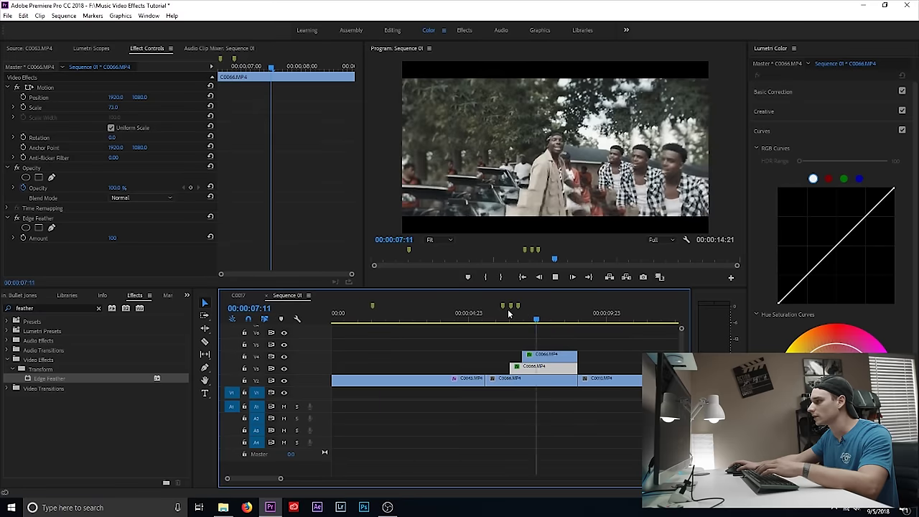
# - Split C0010.MP4 on V2 at 00:00:11:10, just before its cut to C0063.MP4
pyautogui.press('space')
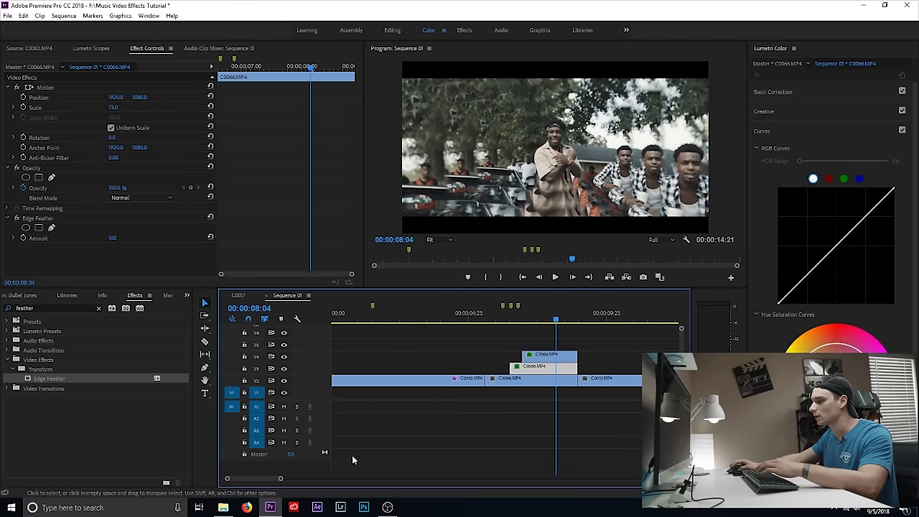
pyautogui.moveTo(280, 478); pyautogui.dragTo(291, 478)
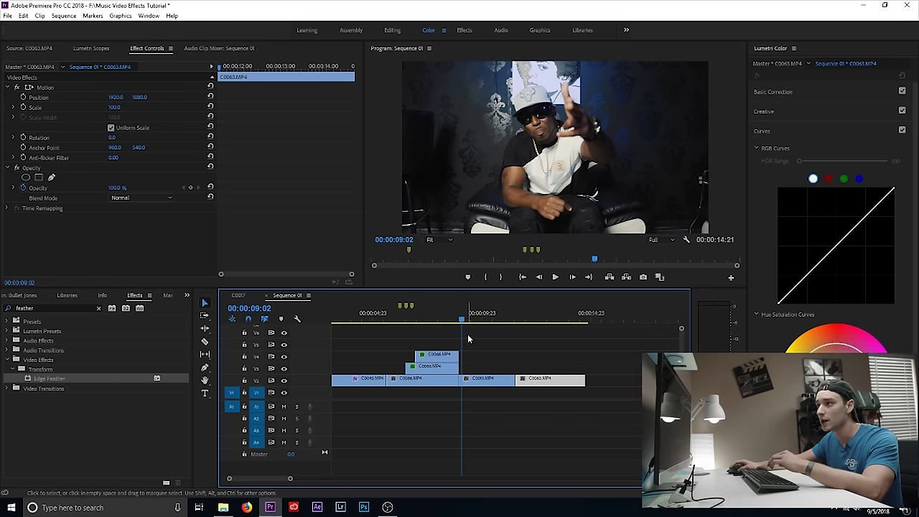
pyautogui.moveTo(289, 479)
pyautogui.mouseDown()
pyautogui.moveTo(279, 480)
pyautogui.moveTo(288, 480)
pyautogui.mouseUp()
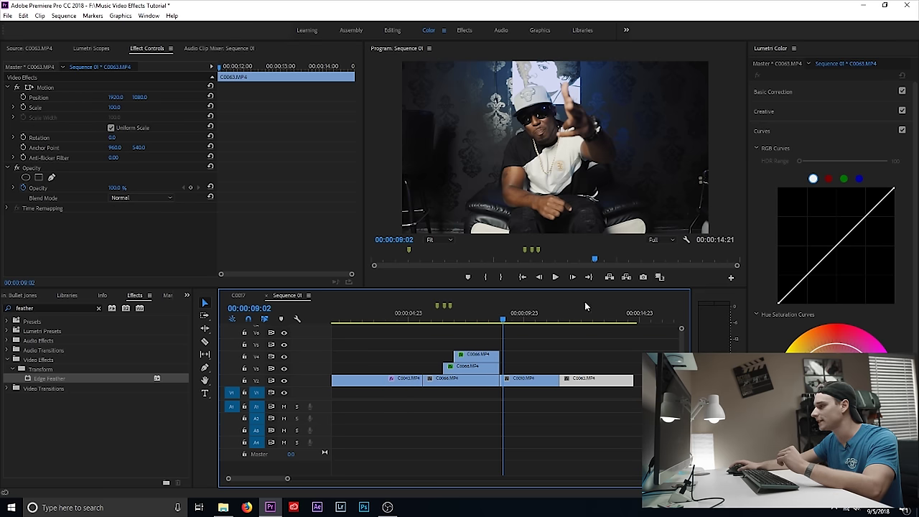
pyautogui.click(524, 319)
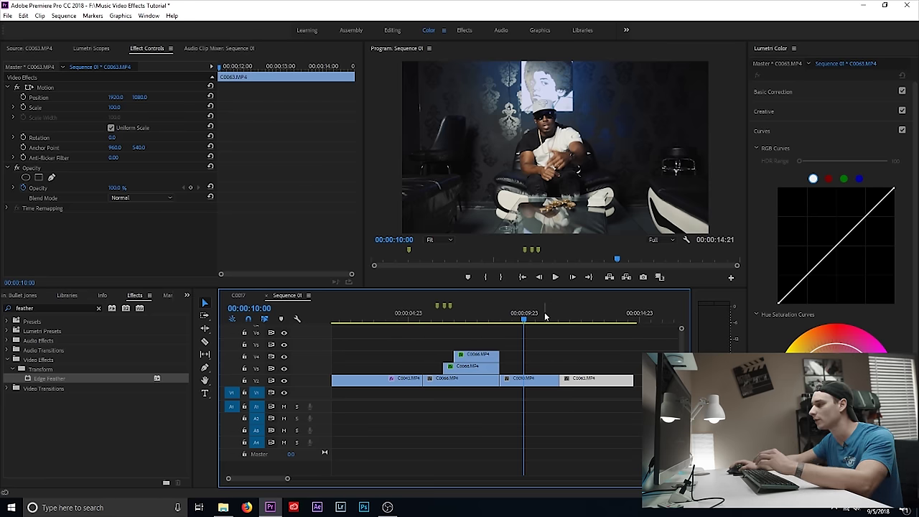
pyautogui.click(541, 321)
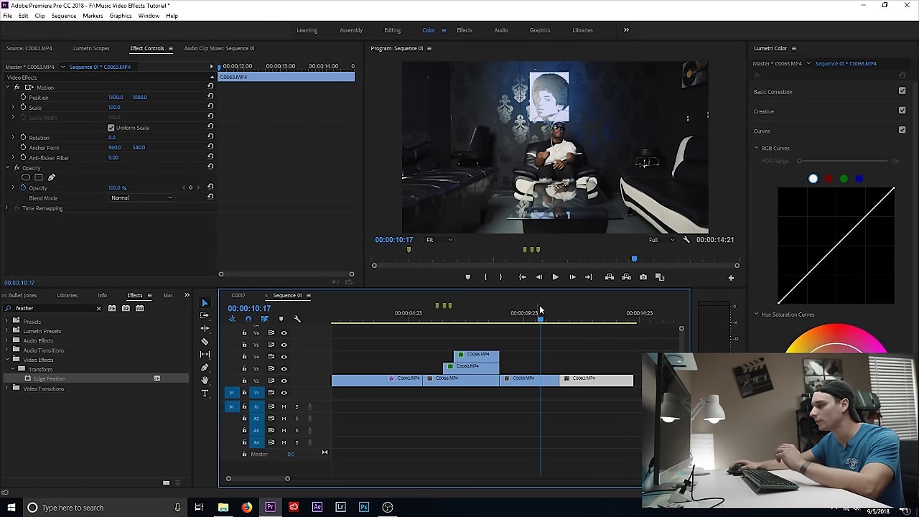
pyautogui.moveTo(542, 319); pyautogui.dragTo(549, 320)
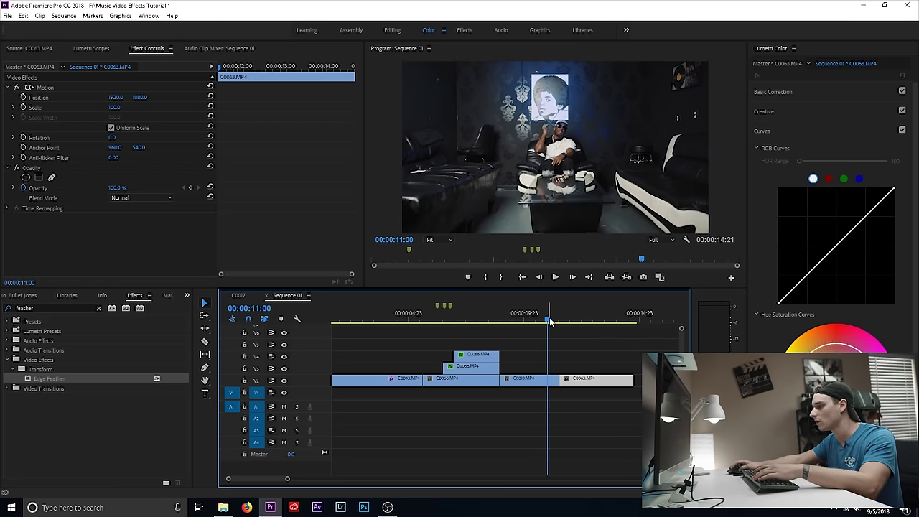
pyautogui.moveTo(288, 479); pyautogui.dragTo(273, 478)
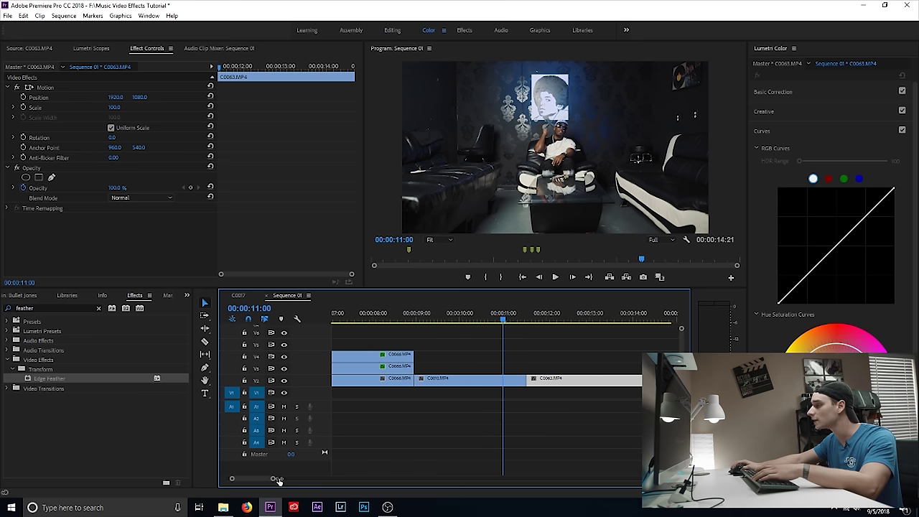
pyautogui.click(520, 316)
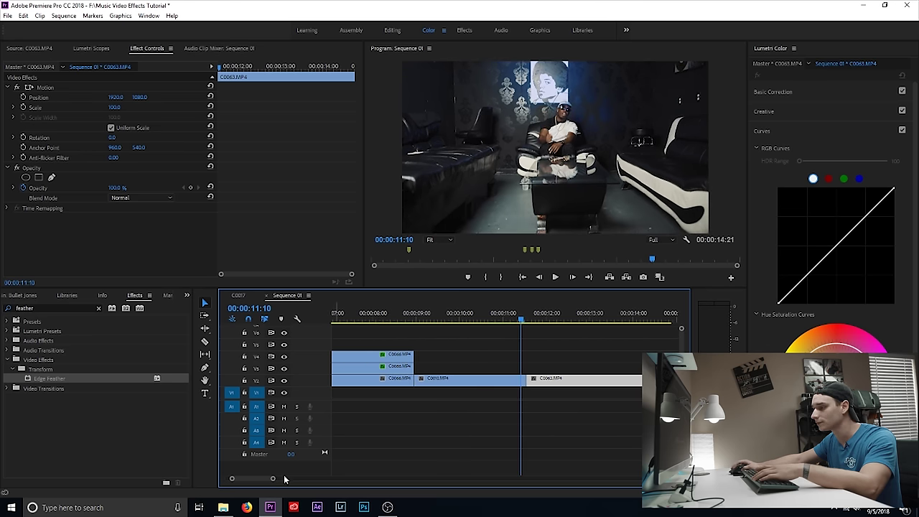
pyautogui.moveTo(274, 478); pyautogui.dragTo(255, 475)
pyautogui.click(514, 316)
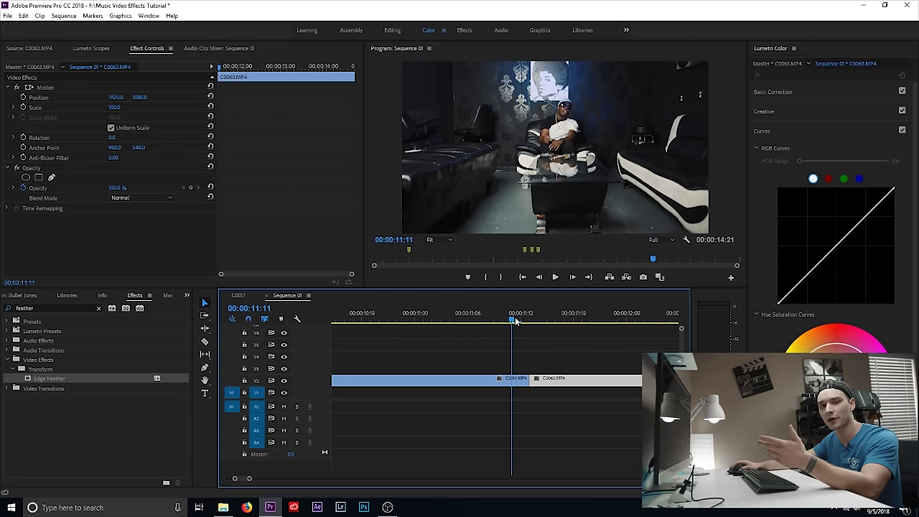
pyautogui.click(505, 320)
pyautogui.moveTo(506, 323)
pyautogui.mouseDown()
pyautogui.moveTo(532, 323)
pyautogui.moveTo(506, 327)
pyautogui.mouseUp()
pyautogui.press('c')
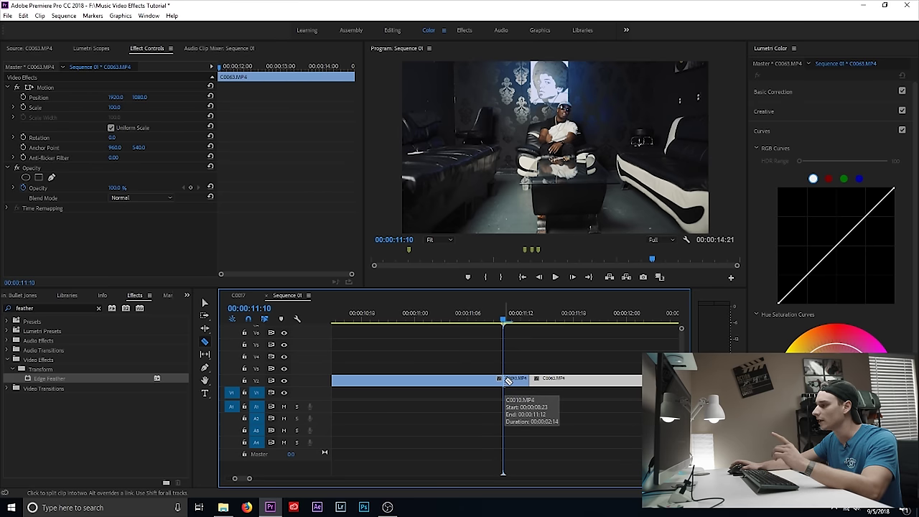
pyautogui.click(506, 380)
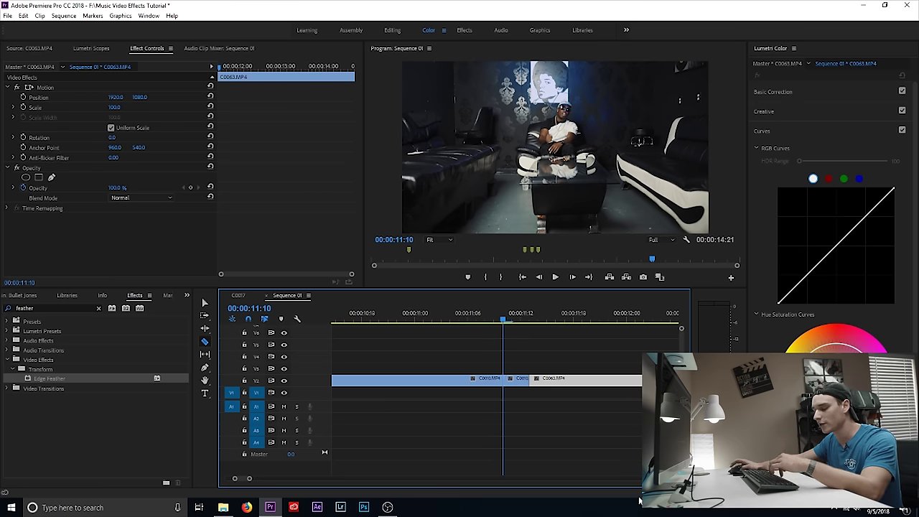
pyautogui.press('v')
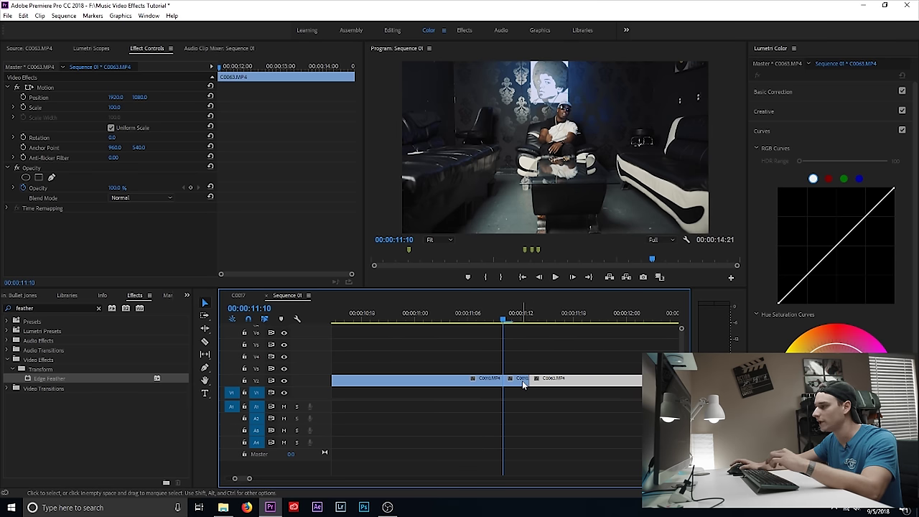
# - Set the short end piece of C0010.MP4 to 225% speed and extend it to meet the start of C0063.MP4
pyautogui.click(522, 381)
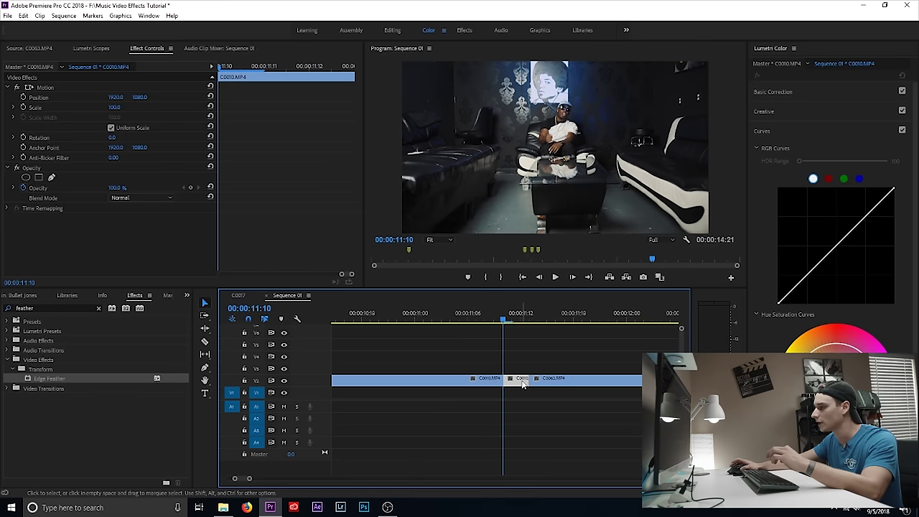
pyautogui.rightClick(522, 384)
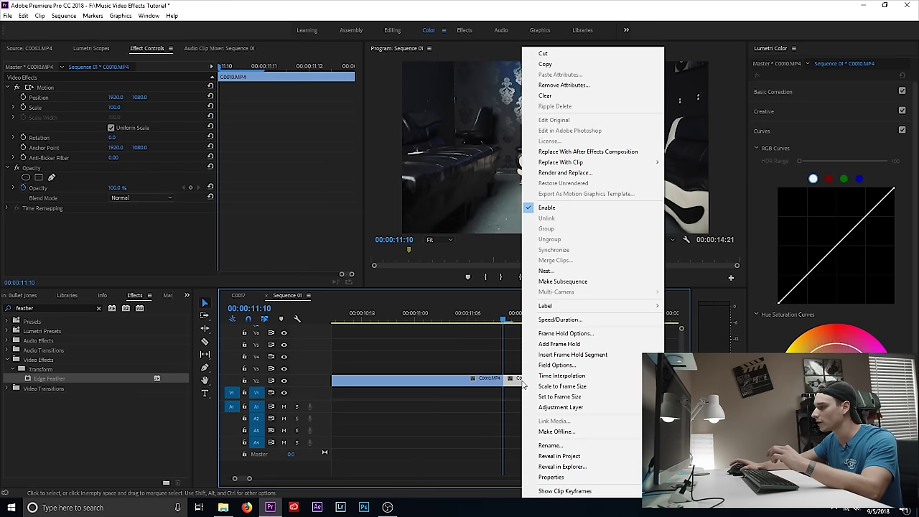
pyautogui.click(560, 321)
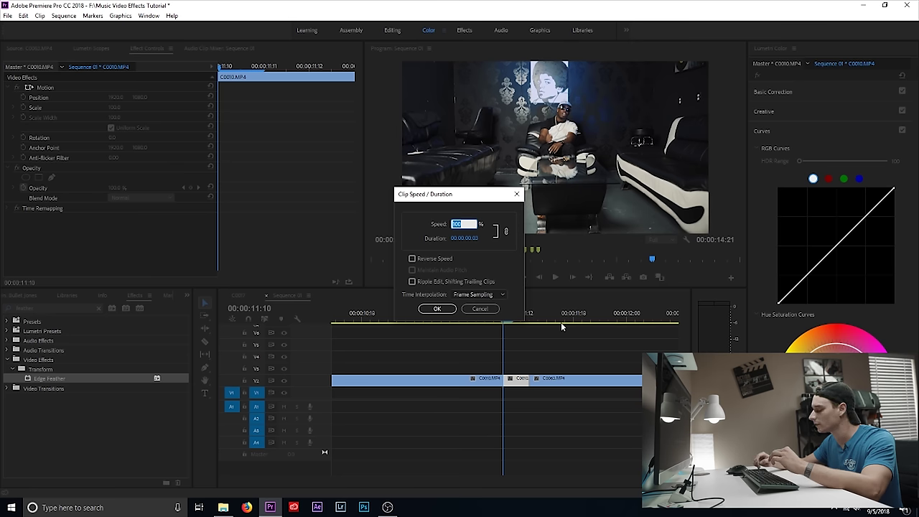
pyautogui.write('225')
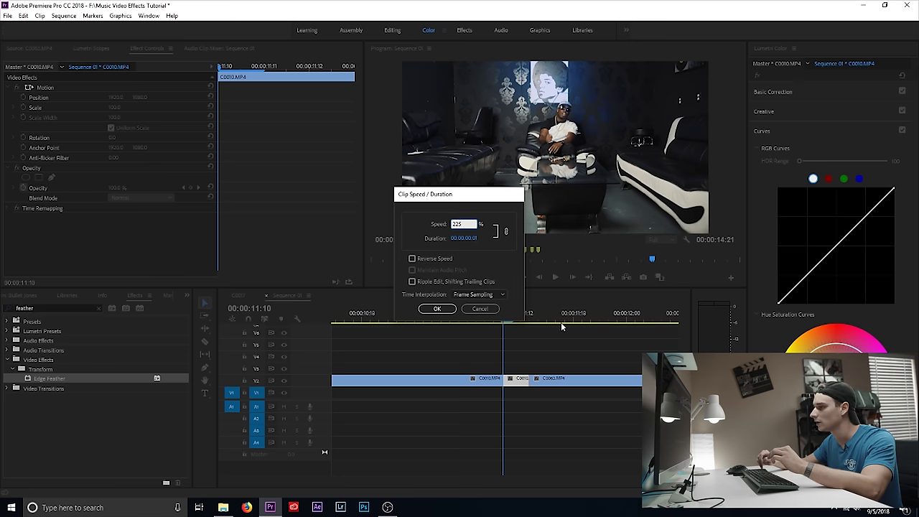
pyautogui.press('Return')
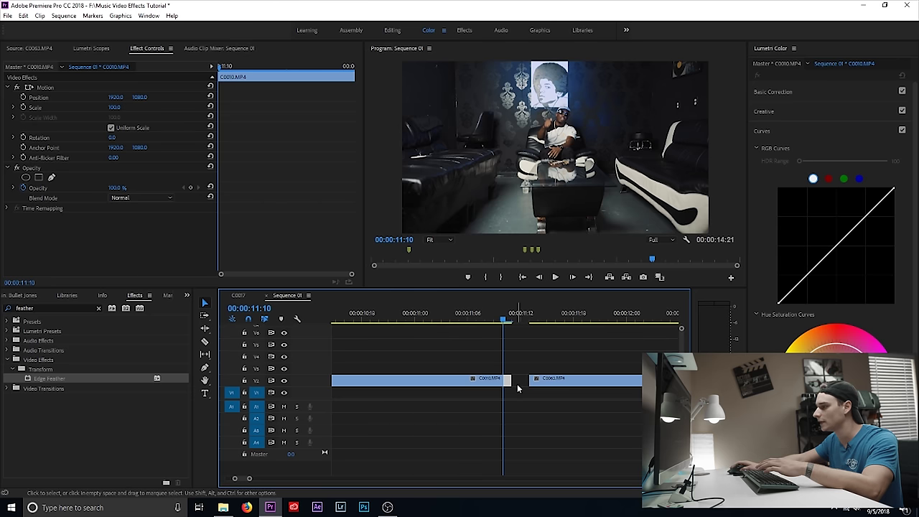
pyautogui.moveTo(514, 381)
pyautogui.mouseDown()
pyautogui.moveTo(540, 381)
pyautogui.moveTo(531, 380)
pyautogui.mouseUp()
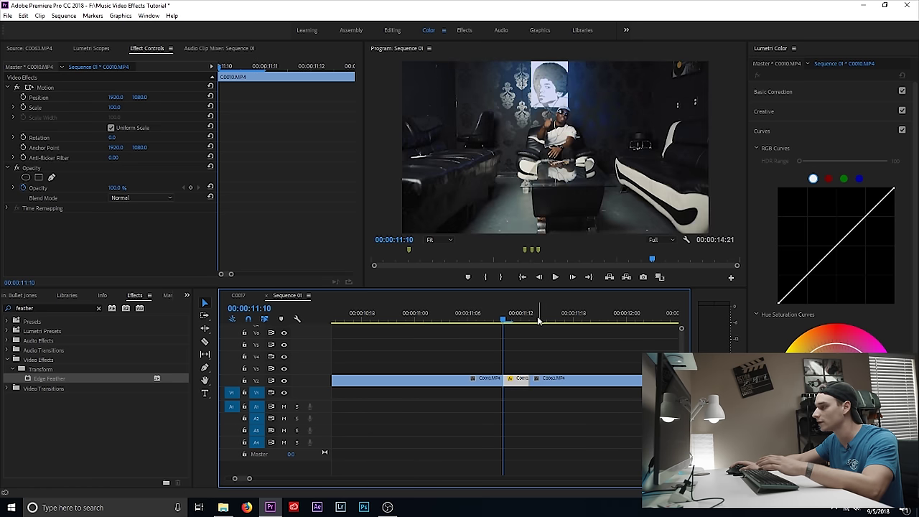
# - Replay the cut from C0010.MP4 to C0063.MP4 several times to examine the sped-up ending
pyautogui.click(478, 316)
pyautogui.click(434, 319)
pyautogui.press('space')
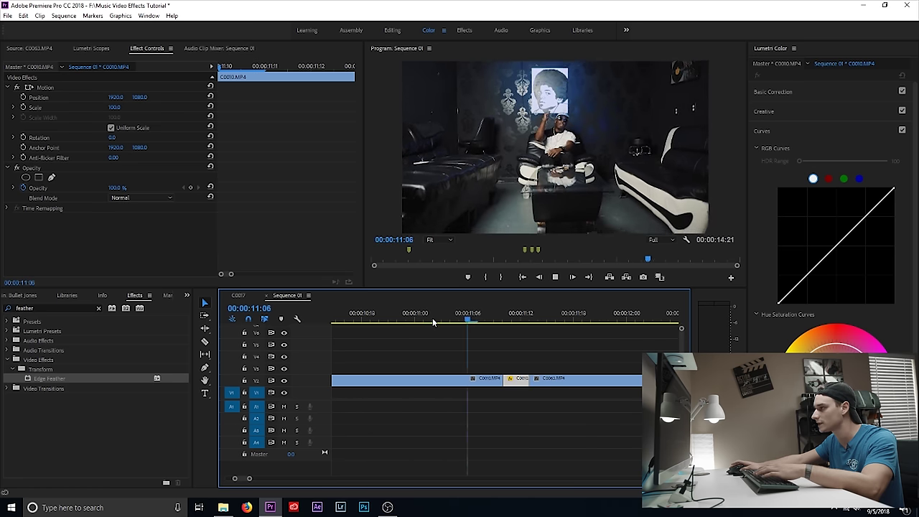
pyautogui.click(434, 319)
pyautogui.press('space')
pyautogui.click(433, 319)
pyautogui.press('space')
pyautogui.click(434, 319)
pyautogui.press('space')
pyautogui.click(434, 319)
pyautogui.press('space')
pyautogui.click(434, 320)
pyautogui.press('space')
pyautogui.press('space')
# - Split C0063.MP4 on V2 at 00:00:11:16, shortly after its start
pyautogui.press('c')
pyautogui.click(554, 320)
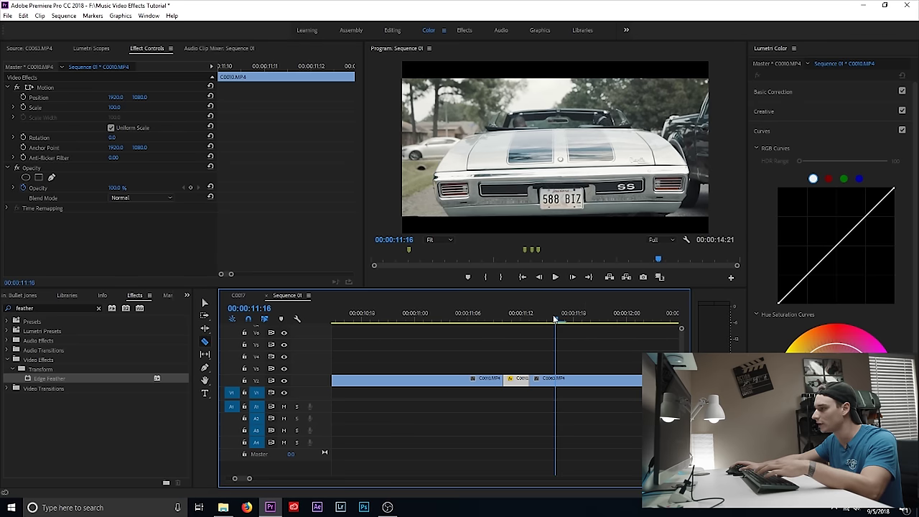
pyautogui.click(554, 381)
pyautogui.press('v')
# - Speed up the short opening piece of C0063.MP4 and extend it to meet the rest of the clip
pyautogui.click(550, 380)
pyautogui.rightClick(549, 380)
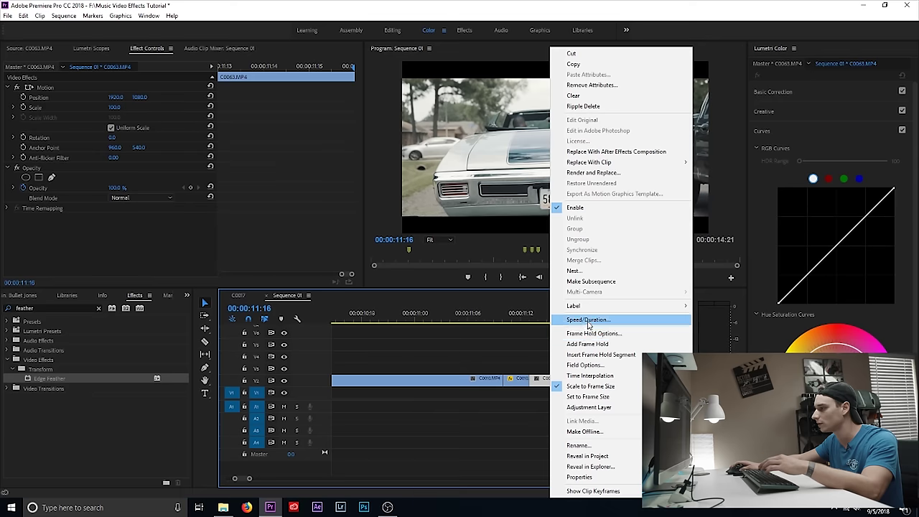
pyautogui.click(587, 320)
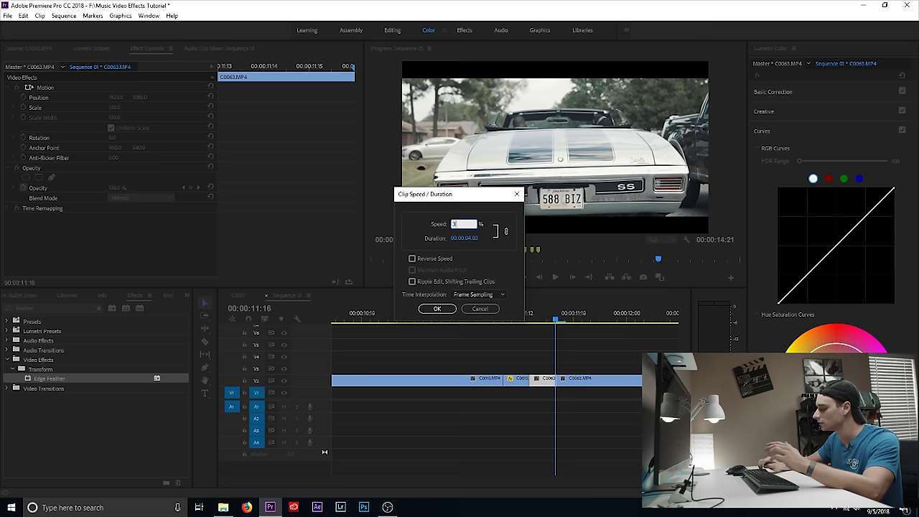
pyautogui.press('Return')
pyautogui.moveTo(552, 381); pyautogui.dragTo(545, 380)
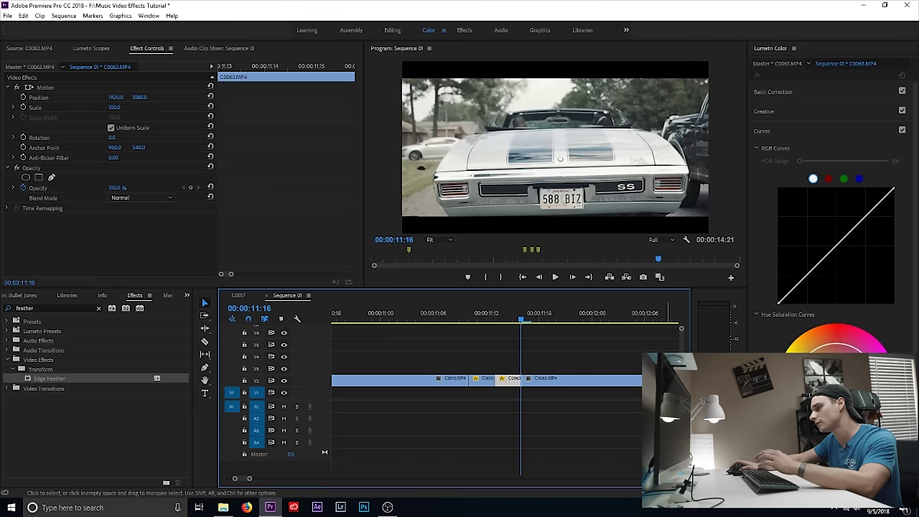
# - Replay the C0010.MP4 to C0063.MP4 section to examine how the sped-up pieces flow across the cut
pyautogui.doubleClick(541, 383)
pyautogui.click(442, 320)
pyautogui.press('space')
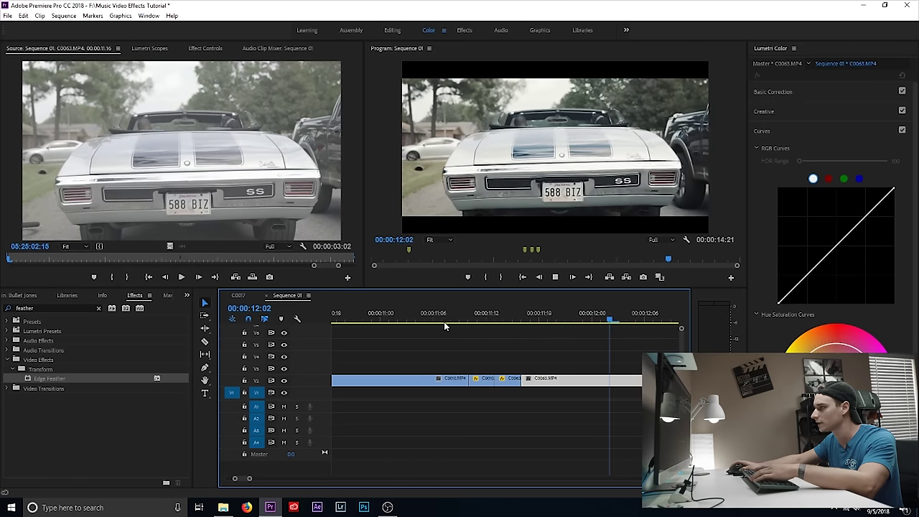
pyautogui.press('-')
pyautogui.press('-')
pyautogui.press('-')
pyautogui.press('-')
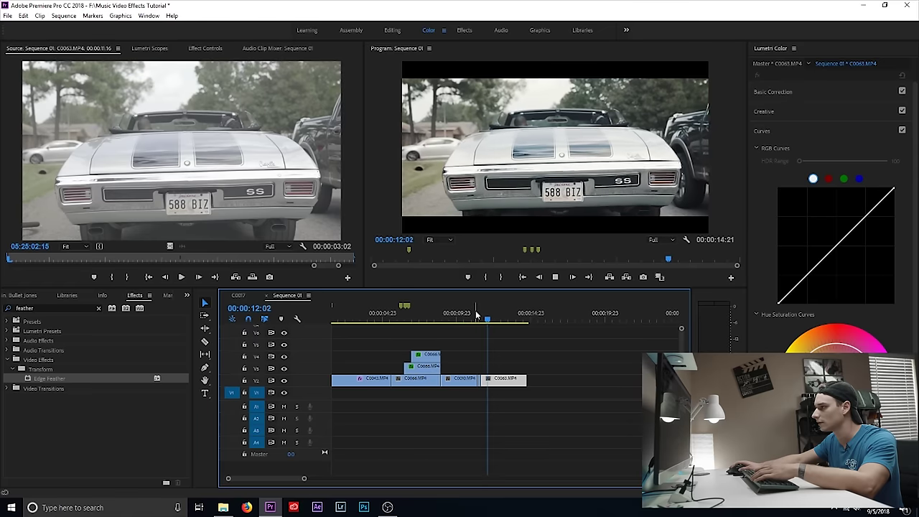
pyautogui.click(466, 313)
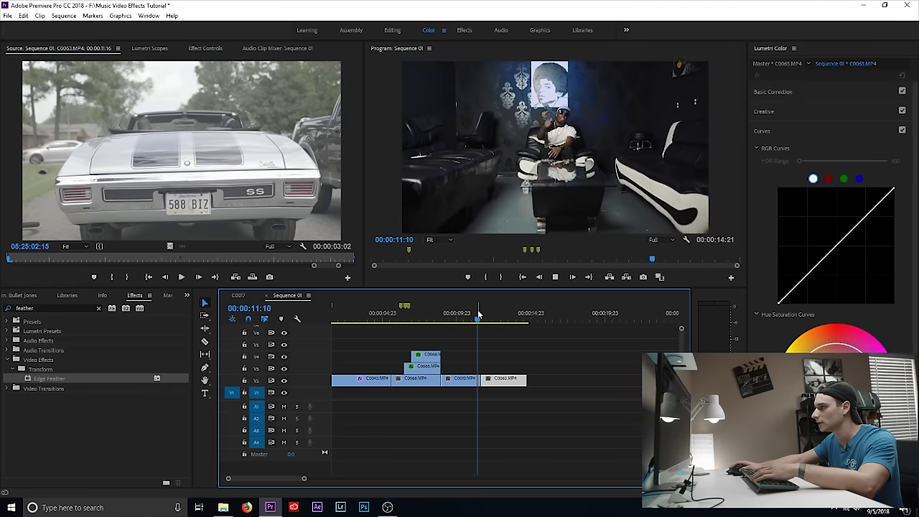
pyautogui.click(479, 314)
pyautogui.press('space')
pyautogui.click(473, 314)
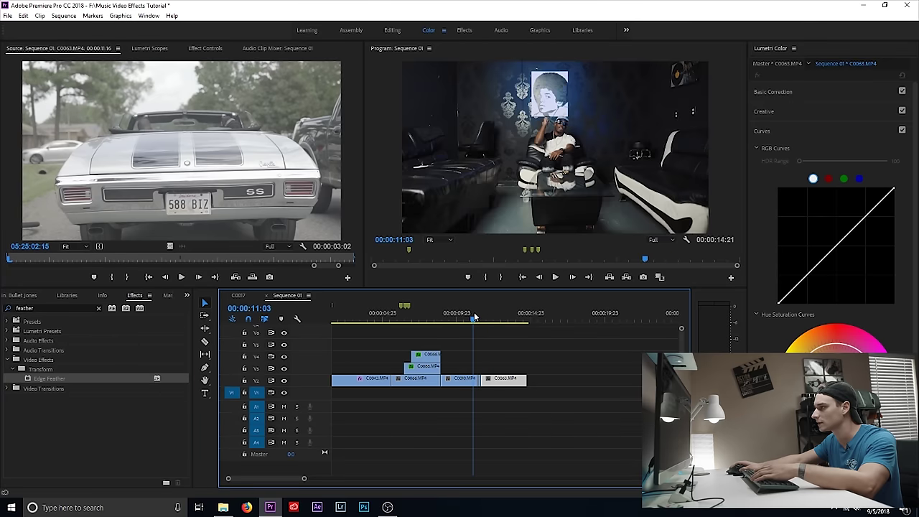
pyautogui.press('space')
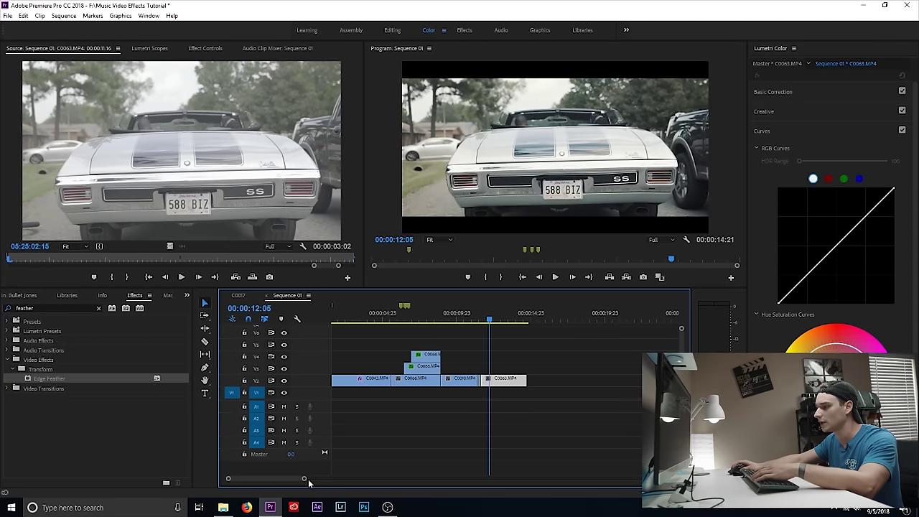
# - Find the Additive Dissolve transition by searching "addi" and apply it at the cut between the sped-up C0010.MP4 and C0063.MP4 pieces
pyautogui.moveTo(305, 480); pyautogui.dragTo(280, 485)
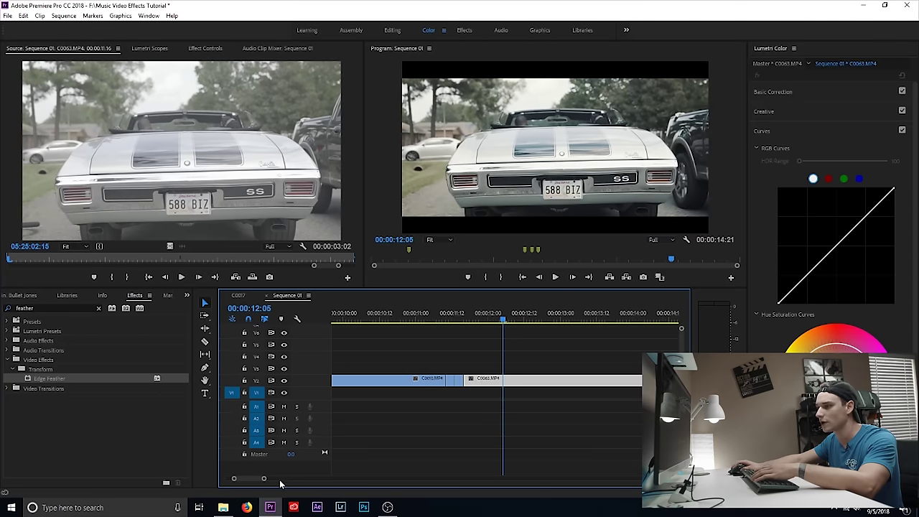
pyautogui.click(98, 308)
pyautogui.write('ad')
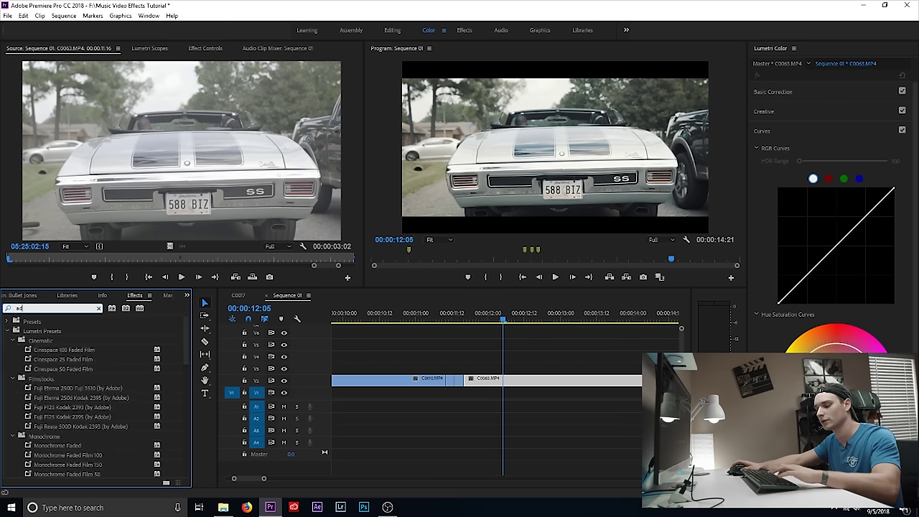
pyautogui.write('di')
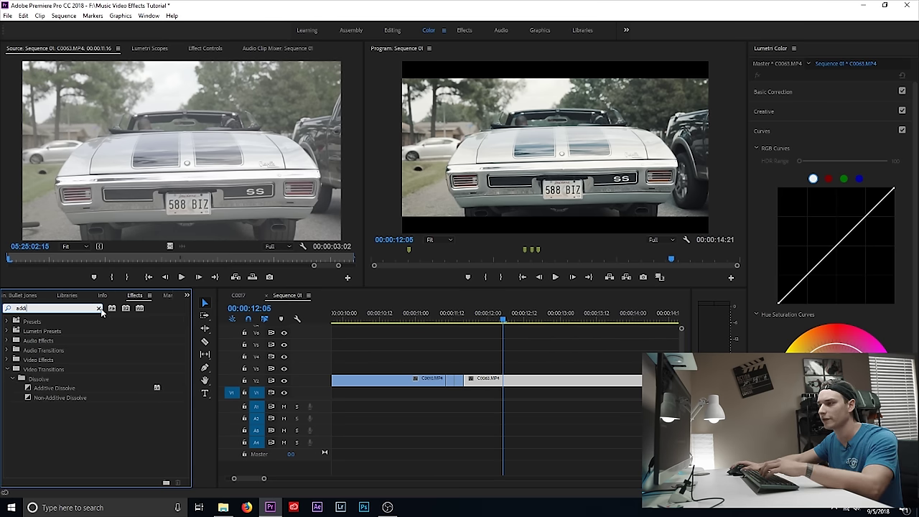
pyautogui.press('BackSpace')
pyautogui.press('BackSpace')
pyautogui.write('d')
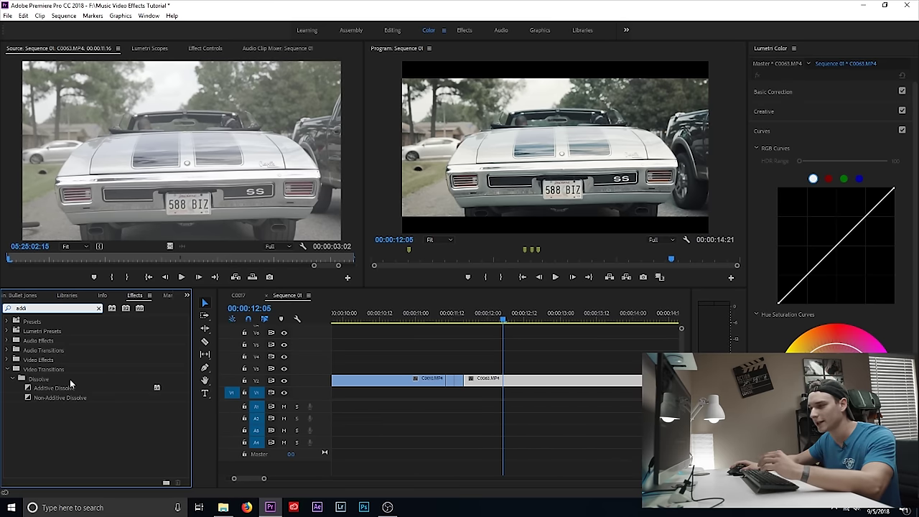
pyautogui.moveTo(70, 389); pyautogui.dragTo(459, 381)
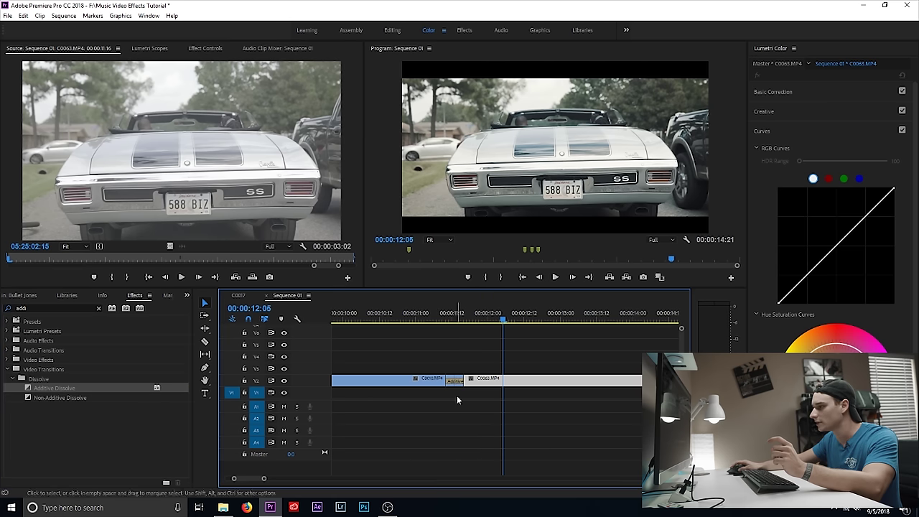
pyautogui.click(451, 316)
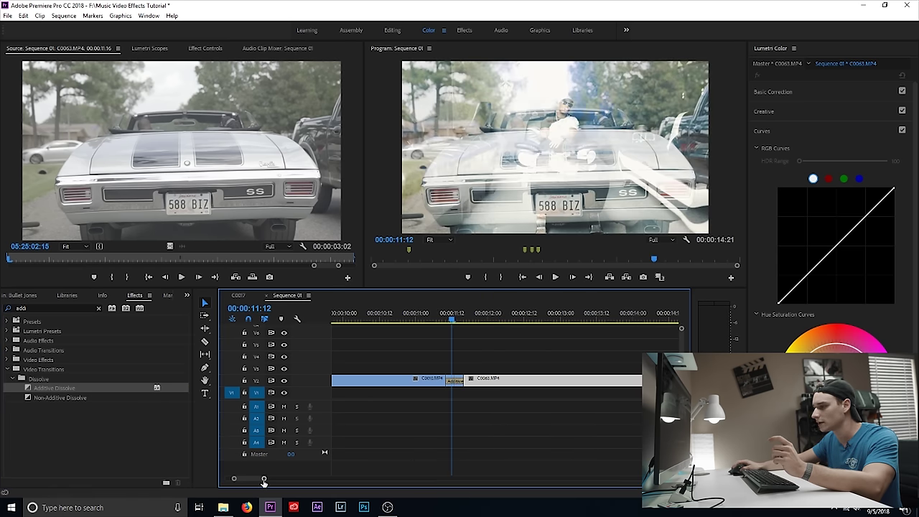
pyautogui.moveTo(263, 482); pyautogui.dragTo(246, 480)
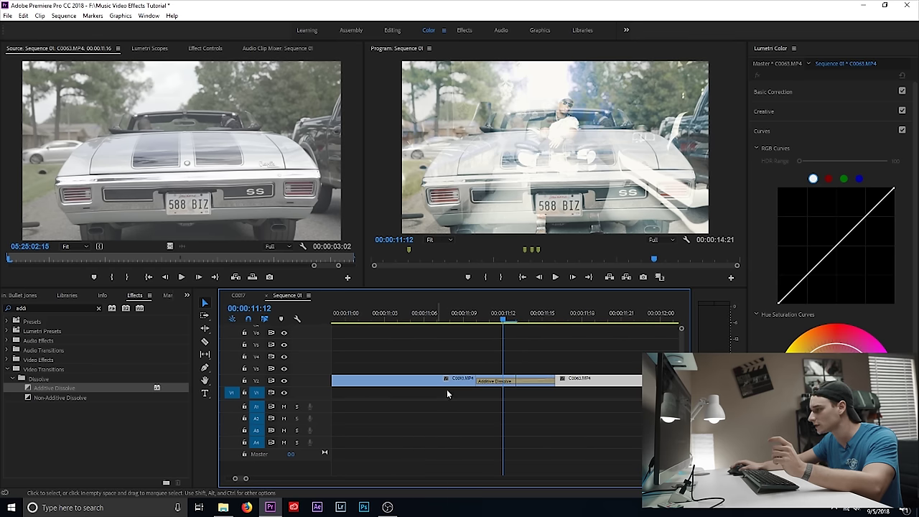
# - Shorten the Additive Dissolve between the sped-up C0010.MP4 and C0063.MP4 pieces and play back the section around the cut
pyautogui.moveTo(477, 381); pyautogui.dragTo(521, 387)
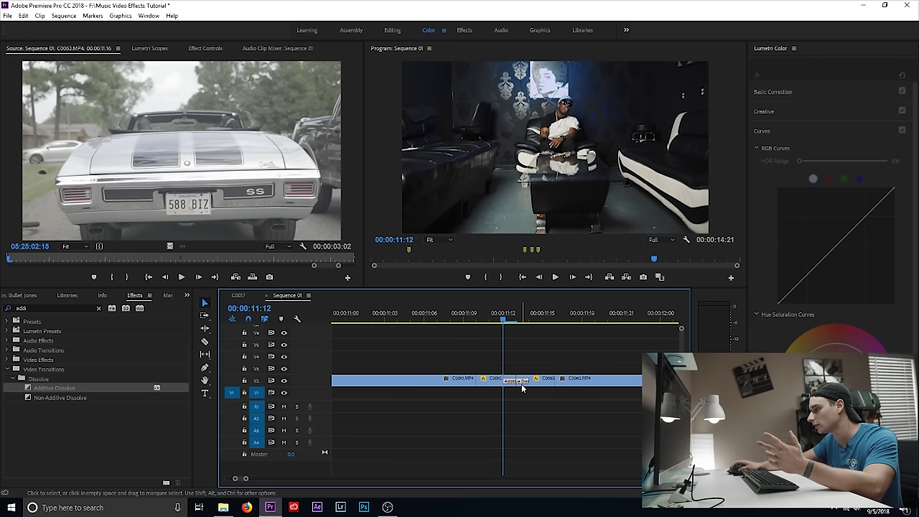
pyautogui.click(412, 314)
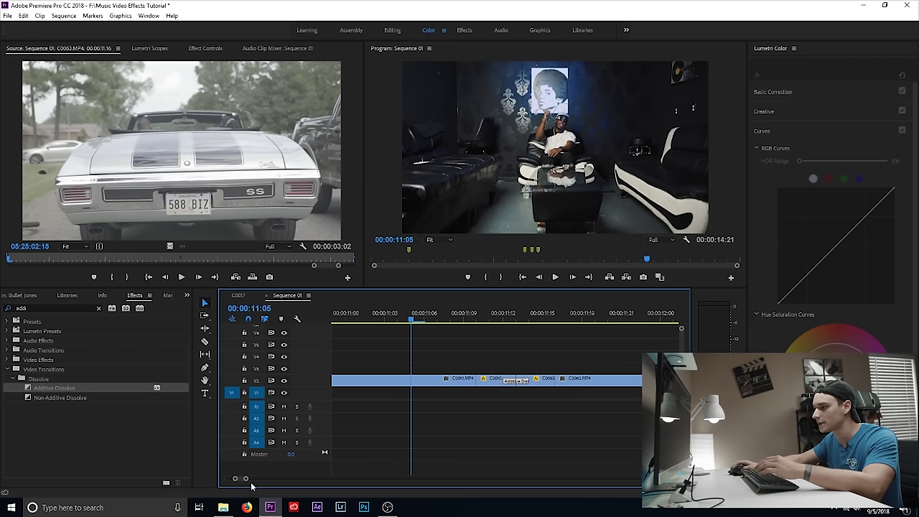
pyautogui.moveTo(246, 478); pyautogui.dragTo(278, 479)
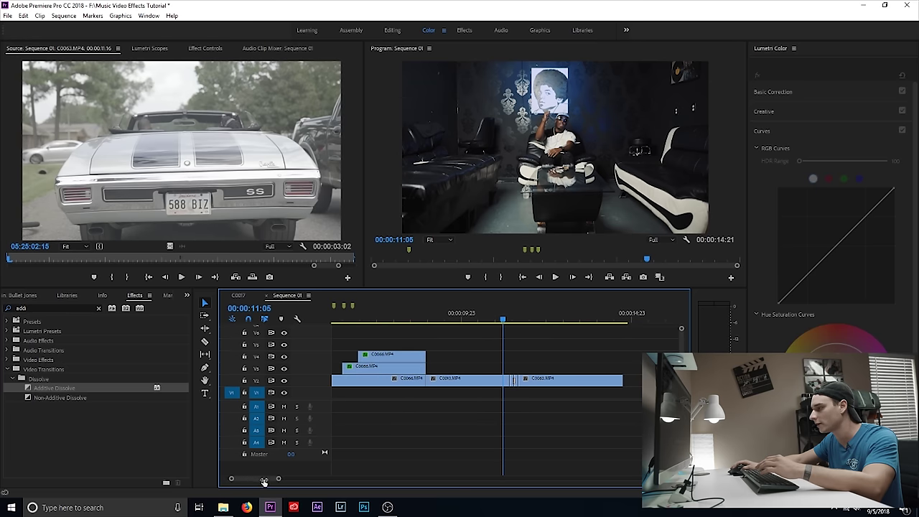
pyautogui.click(491, 320)
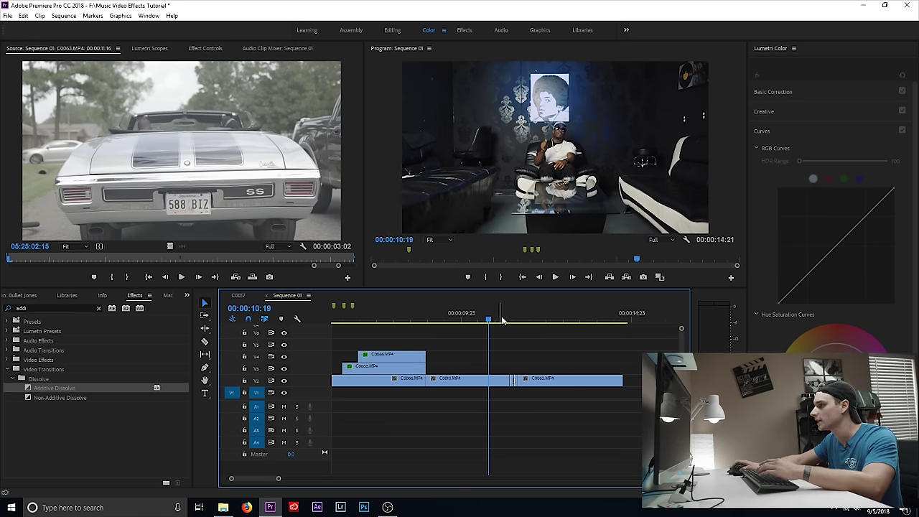
pyautogui.press('space')
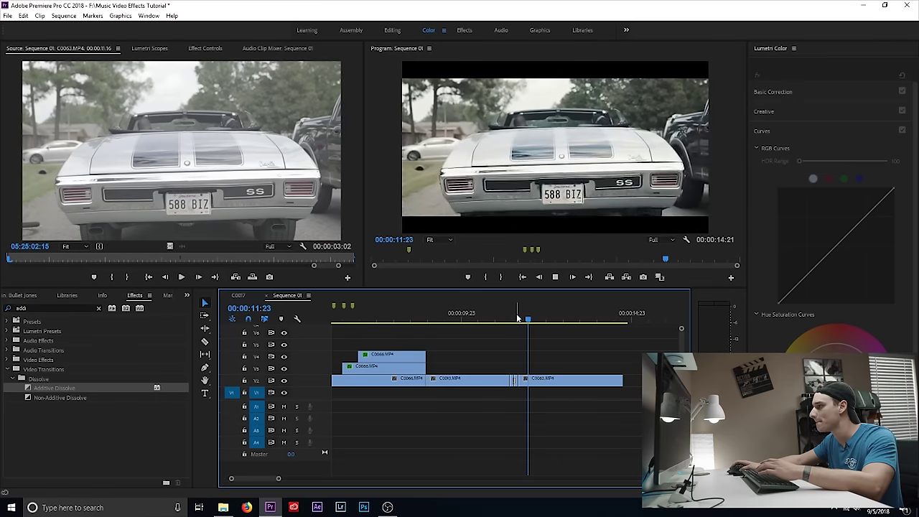
# - Replay the C0010.MP4 to C0063.MP4 cut repeatedly to examine the shortened Additive Dissolve
pyautogui.click(500, 317)
pyautogui.press('space')
pyautogui.click(500, 316)
pyautogui.press('space')
pyautogui.click(500, 316)
pyautogui.press('space')
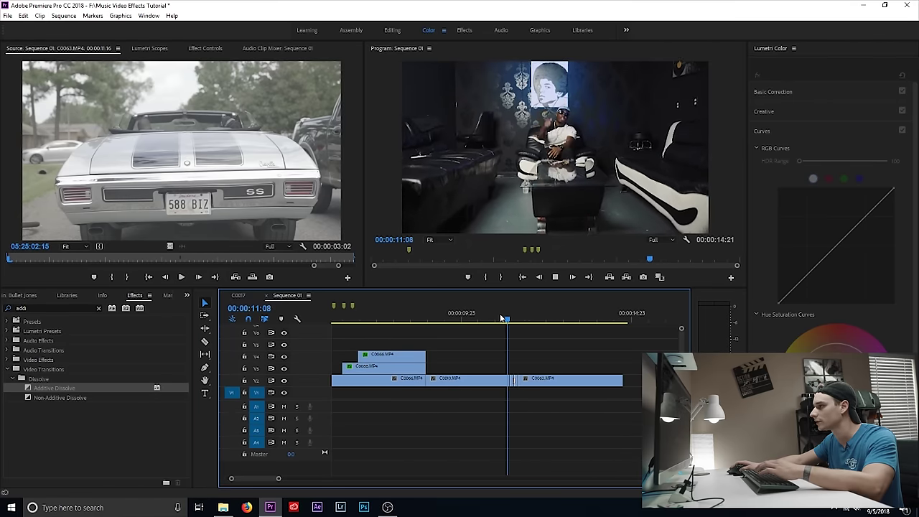
pyautogui.click(500, 318)
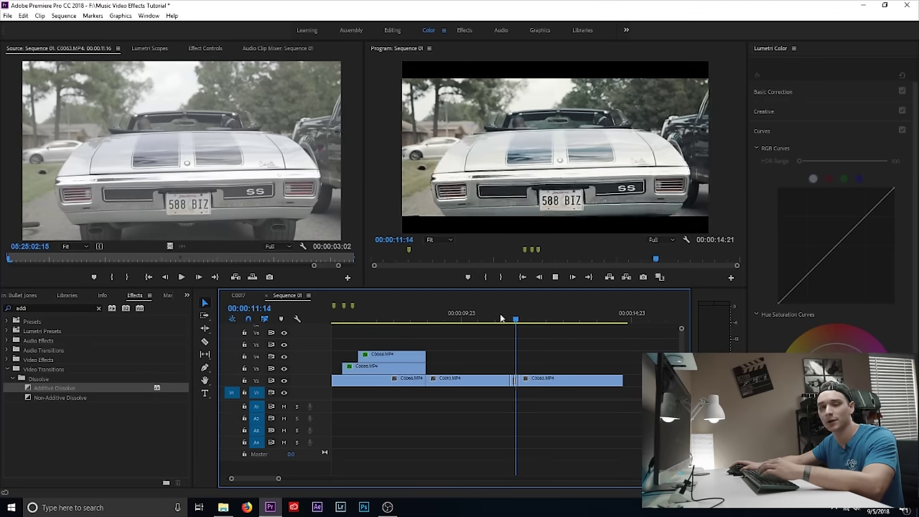
pyautogui.press('space')
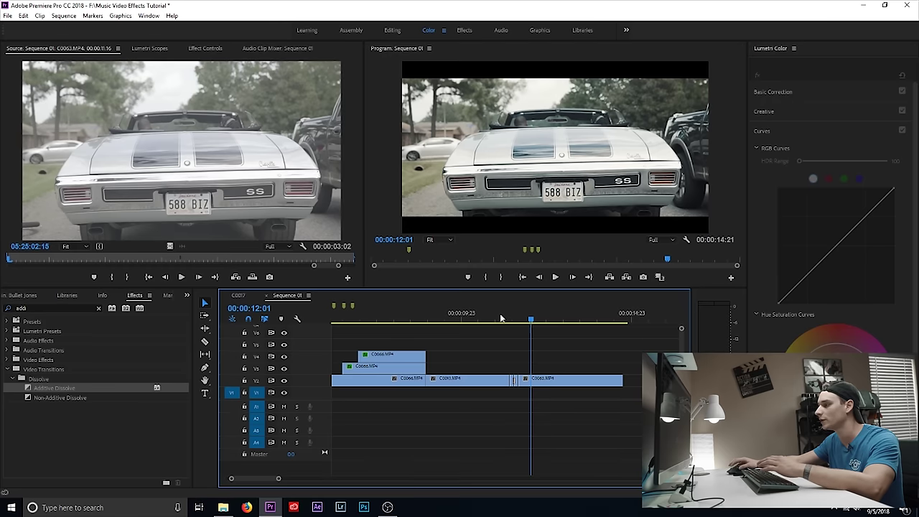
pyautogui.click(501, 317)
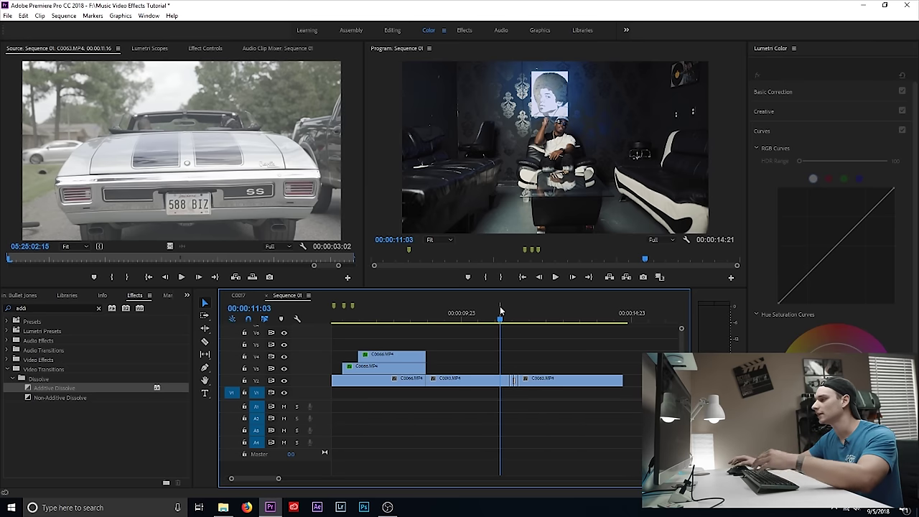
pyautogui.click(555, 276)
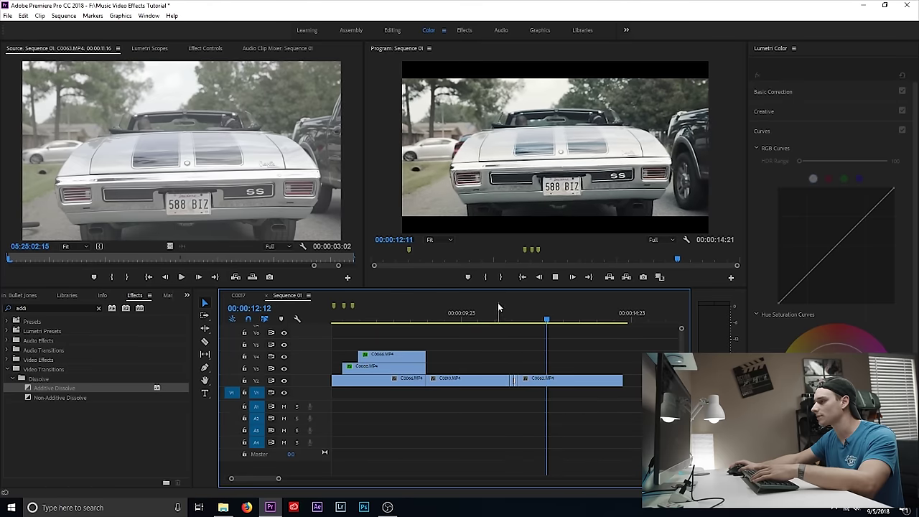
pyautogui.click(500, 314)
pyautogui.click(500, 314)
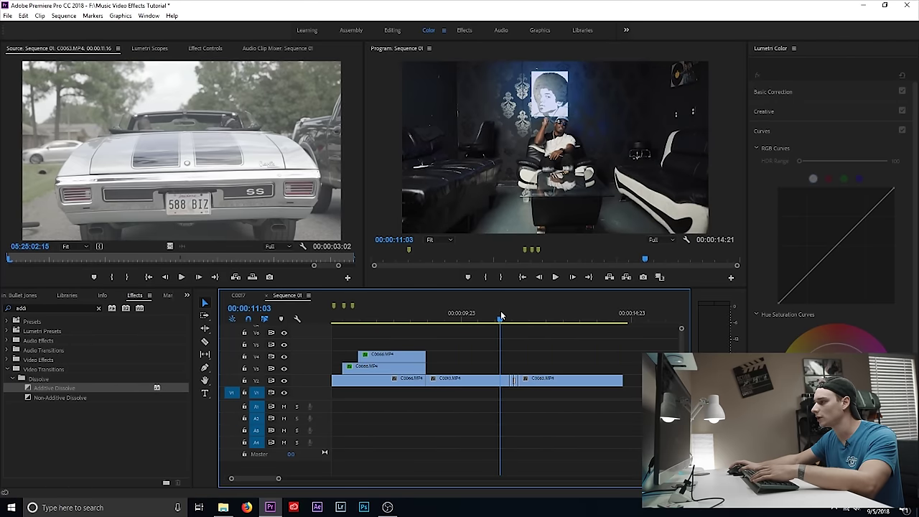
pyautogui.press('space')
pyautogui.click(504, 313)
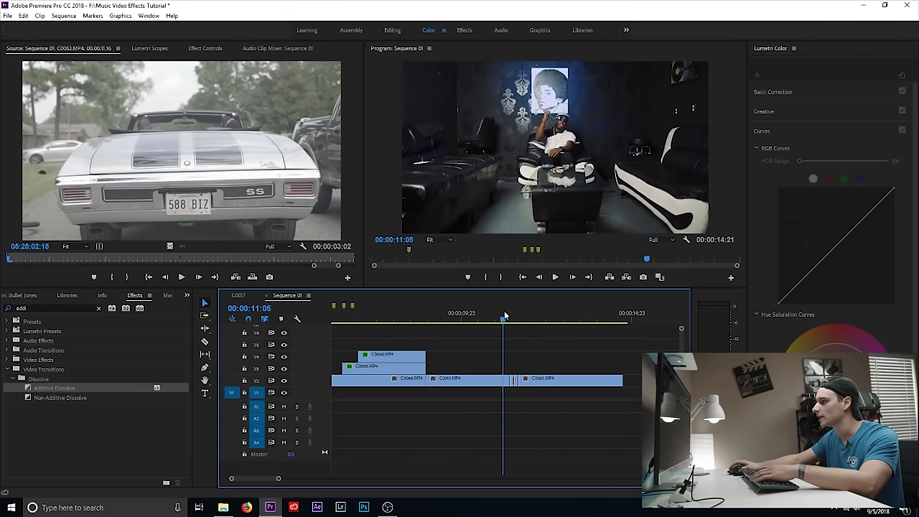
pyautogui.click(509, 315)
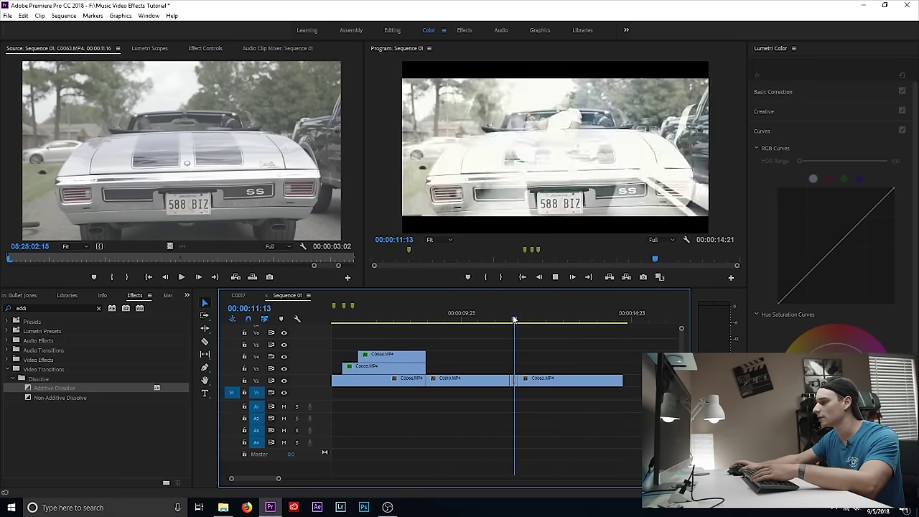
pyautogui.click(511, 320)
pyautogui.press('space')
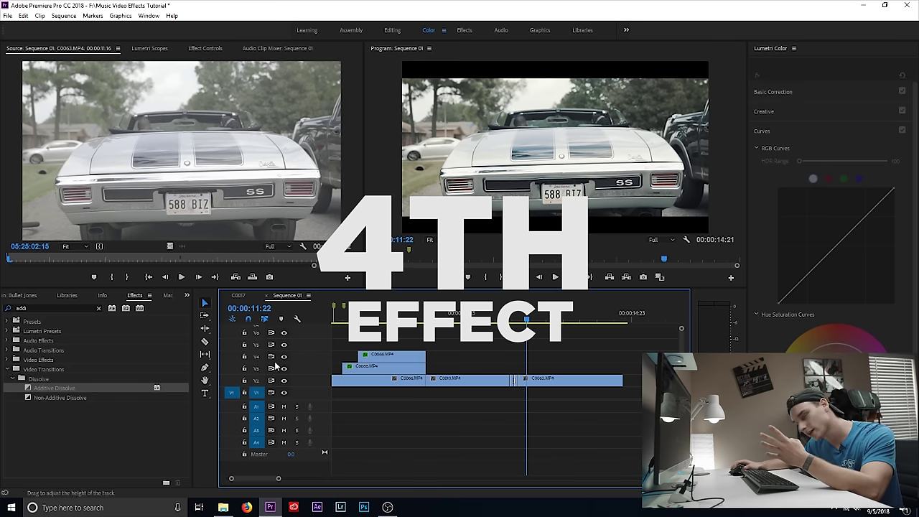
# - Start Position, Scale and Rotation keyframes on the long C0063.MP4 piece at its first frame, 00:00:11:16
pyautogui.moveTo(531, 321); pyautogui.dragTo(521, 321)
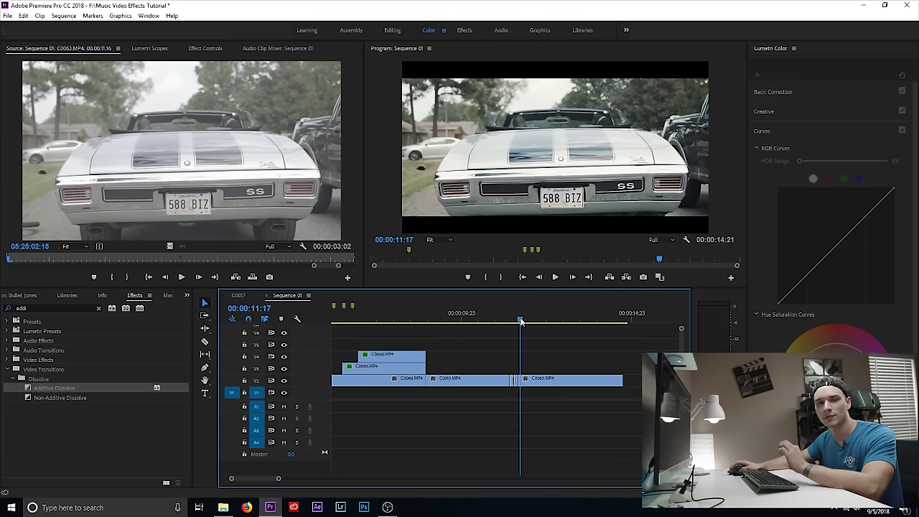
pyautogui.click(561, 383)
pyautogui.press('Left')
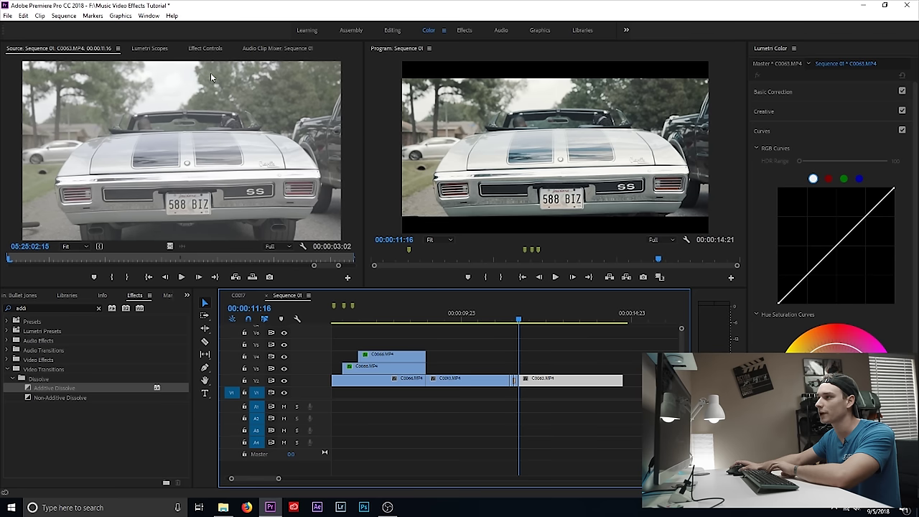
pyautogui.click(205, 48)
pyautogui.click(550, 387)
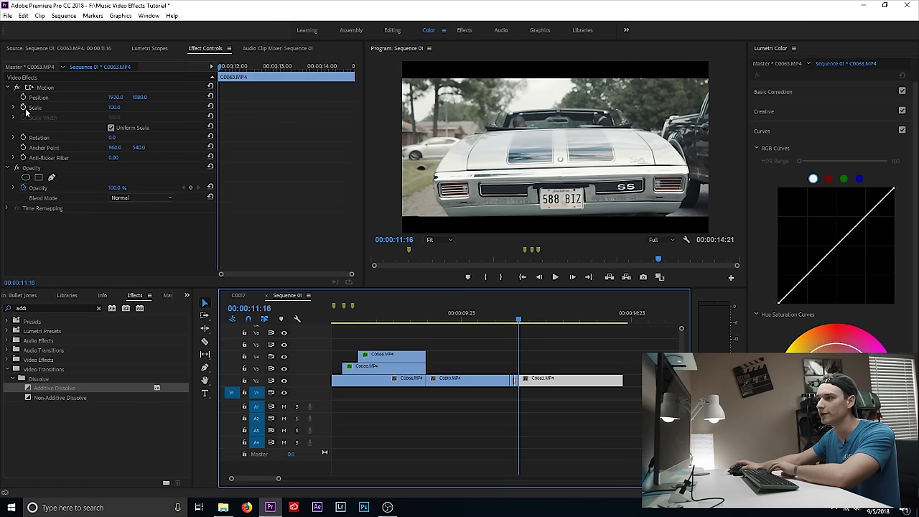
pyautogui.click(23, 97)
pyautogui.click(23, 106)
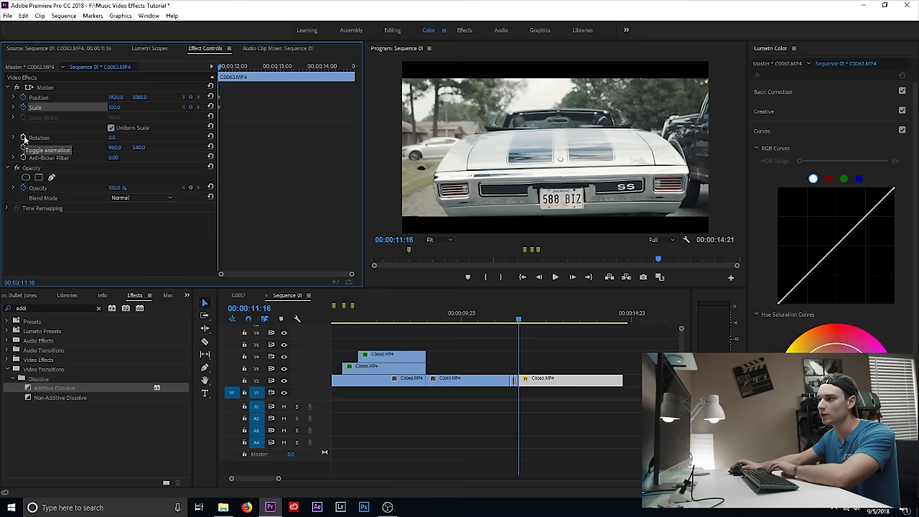
pyautogui.click(23, 137)
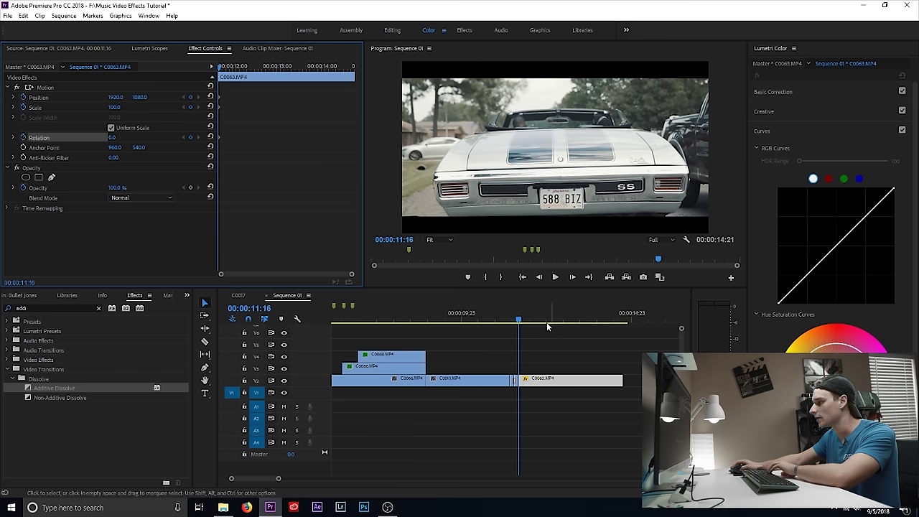
# - Trim the end of C0063.MP4 back to 00:00:14:03 and move the playhead onto its last frame, 00:00:14:02
pyautogui.moveTo(542, 320); pyautogui.dragTo(604, 323)
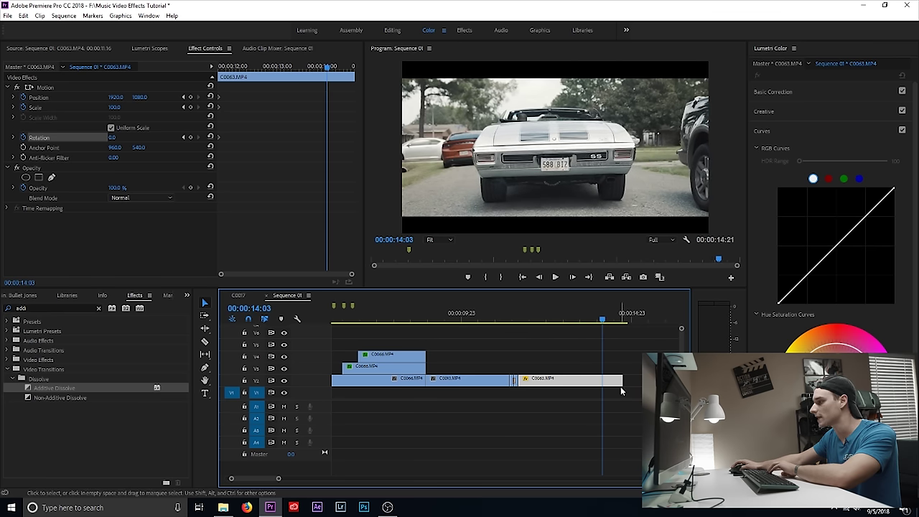
pyautogui.moveTo(621, 381); pyautogui.dragTo(602, 382)
pyautogui.moveTo(601, 321); pyautogui.dragTo(602, 322)
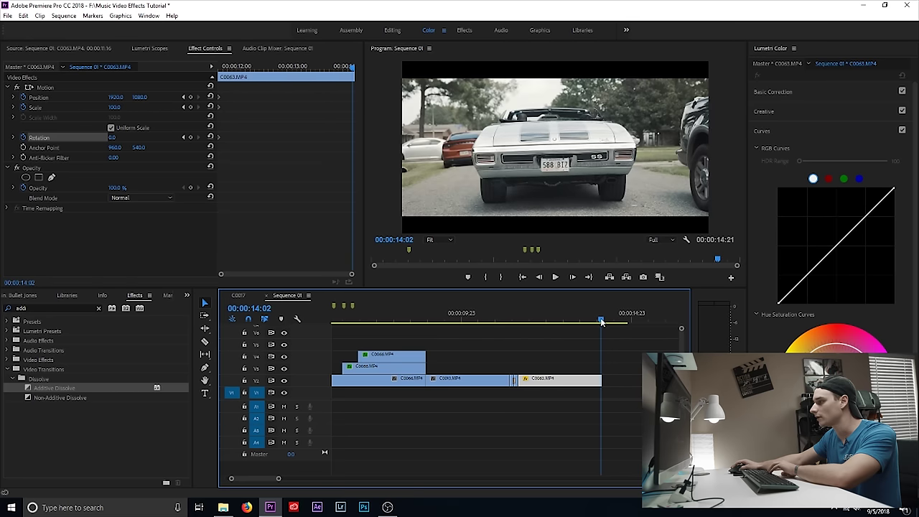
# - Keyframe C0063.MP4 at 00:00:14:02 with a Scale of 130 and a Rotation of 16°
pyautogui.click(121, 108)
pyautogui.moveTo(120, 107); pyautogui.dragTo(124, 120)
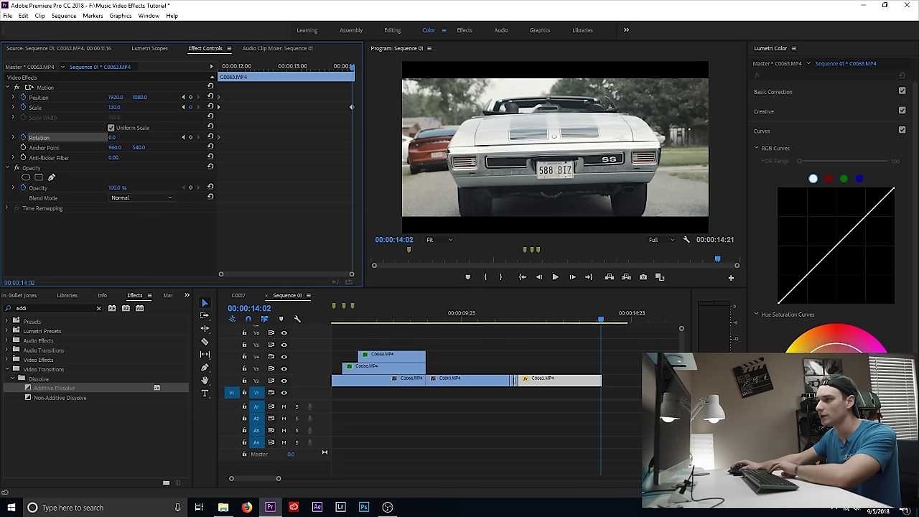
pyautogui.moveTo(113, 138); pyautogui.dragTo(128, 137)
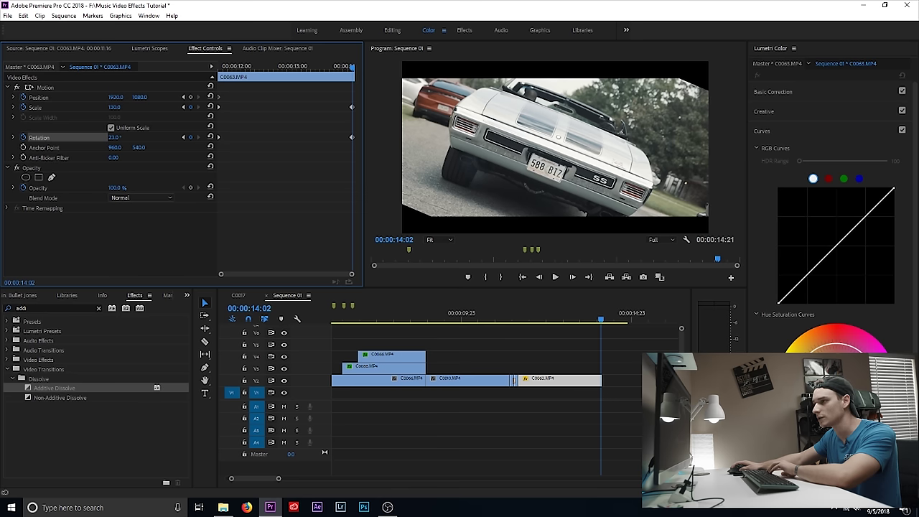
pyautogui.moveTo(113, 137); pyautogui.dragTo(108, 137)
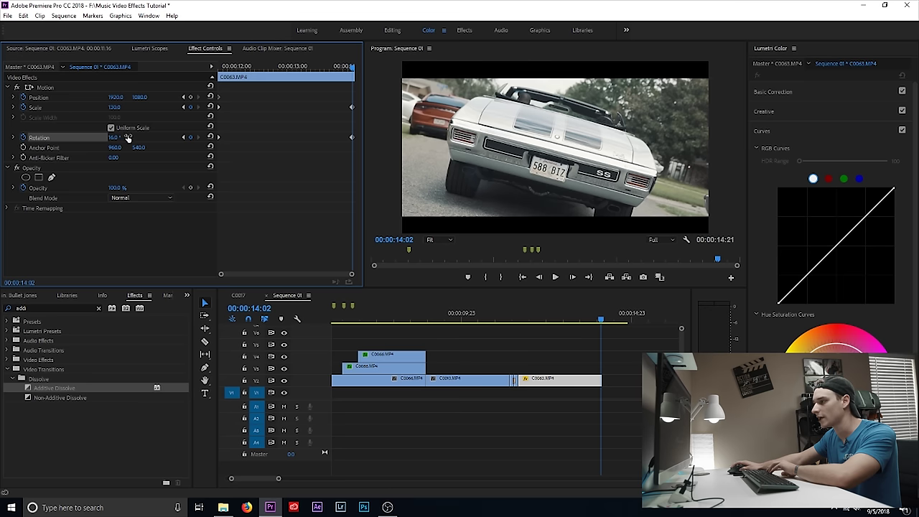
# - Play back the transition into C0063.MP4 several times to examine the clip's combined zoom and rotation
pyautogui.click(525, 312)
pyautogui.click(504, 313)
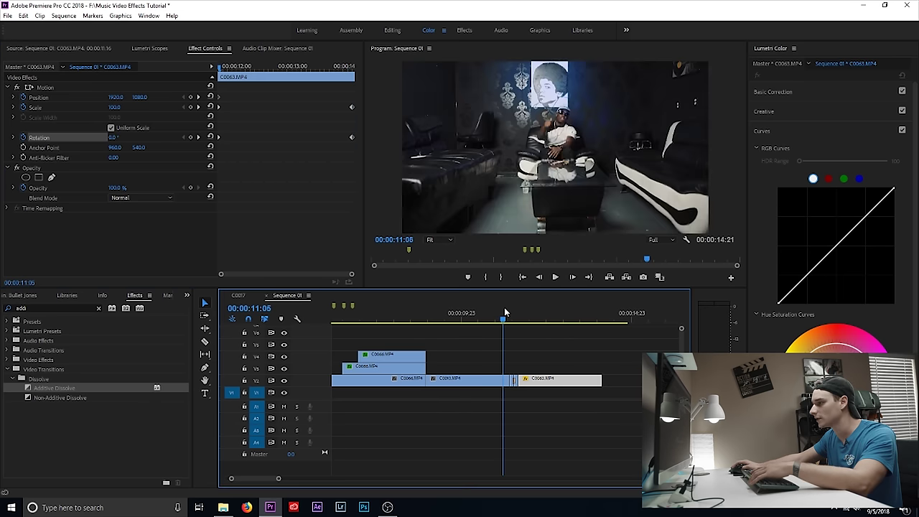
pyautogui.press('space')
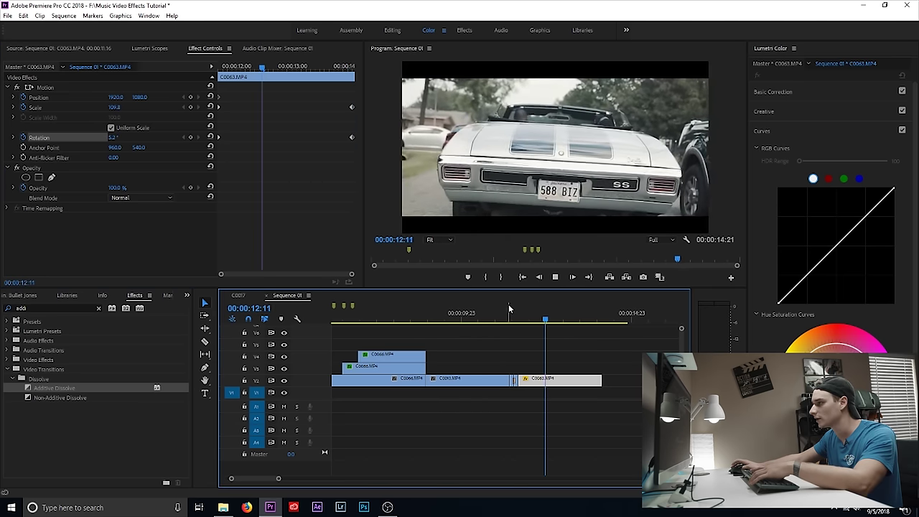
pyautogui.click(510, 302)
pyautogui.click(511, 303)
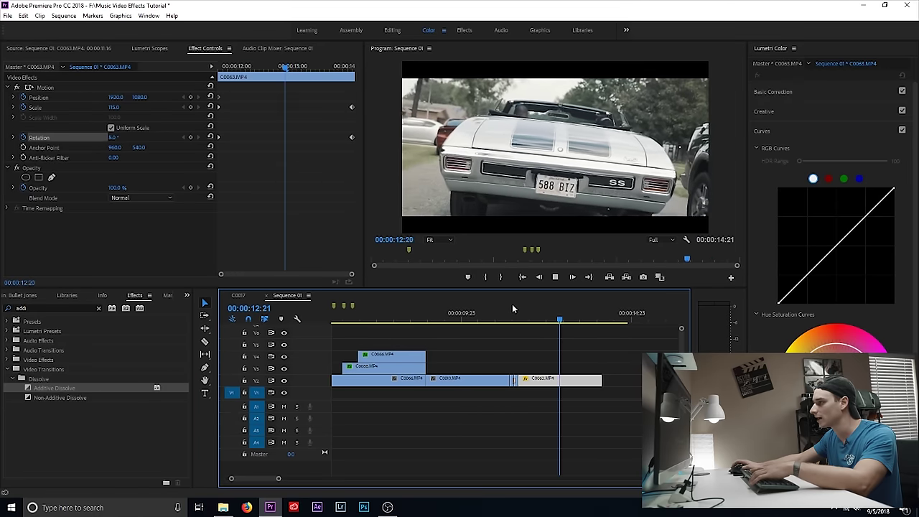
pyautogui.press('space')
pyautogui.moveTo(279, 479); pyautogui.dragTo(340, 478)
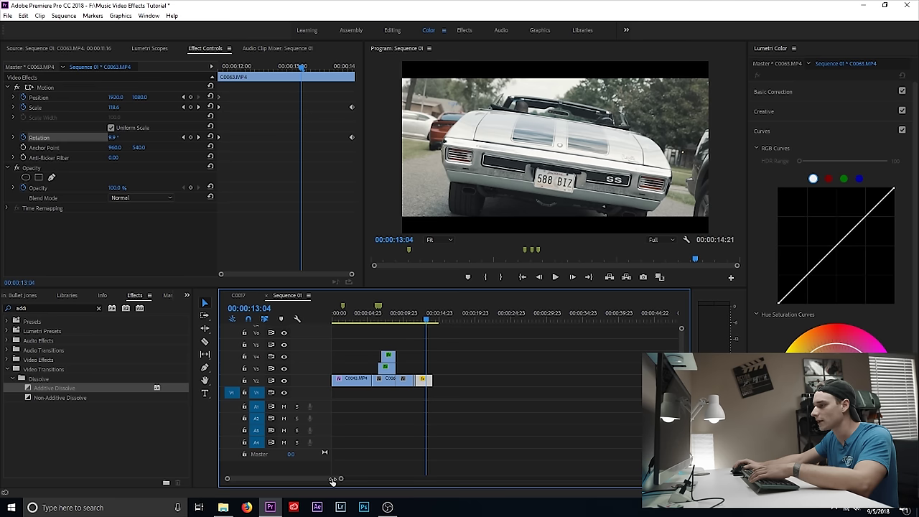
pyautogui.click(415, 315)
pyautogui.press('space')
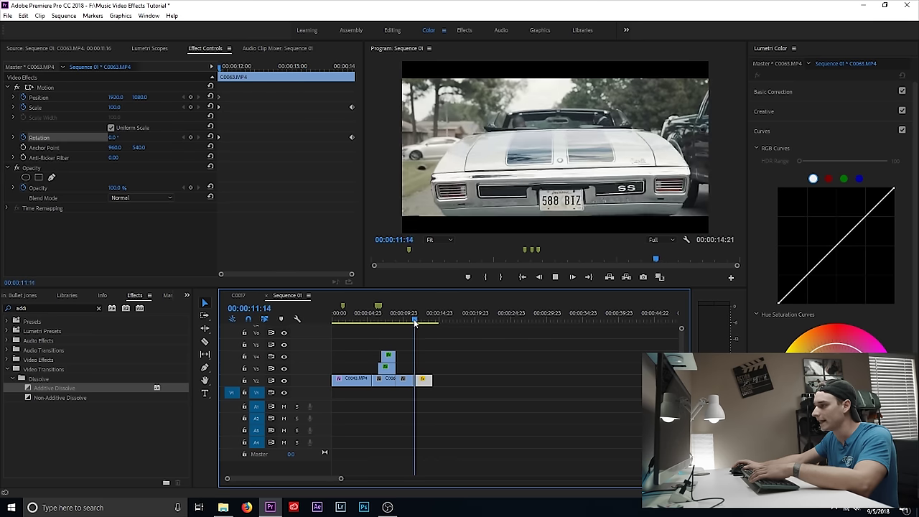
pyautogui.press('space')
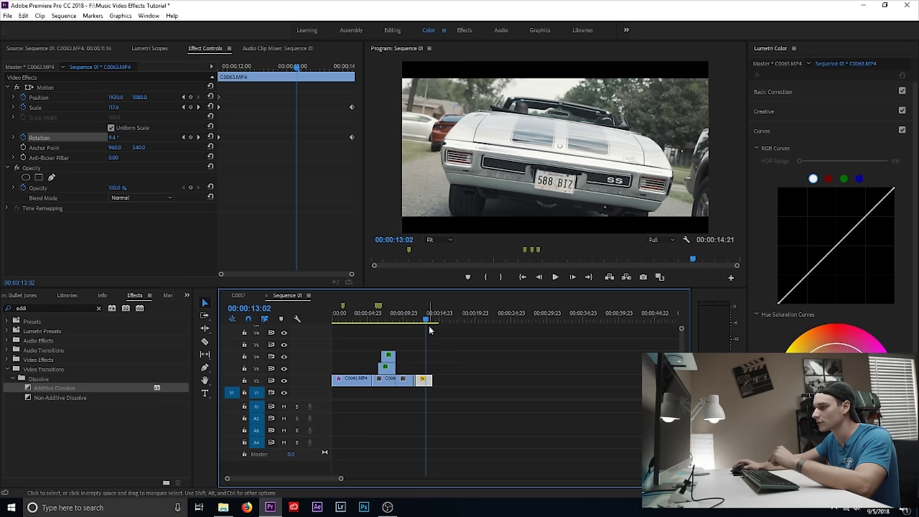
pyautogui.moveTo(427, 313); pyautogui.dragTo(415, 320)
pyautogui.press('space')
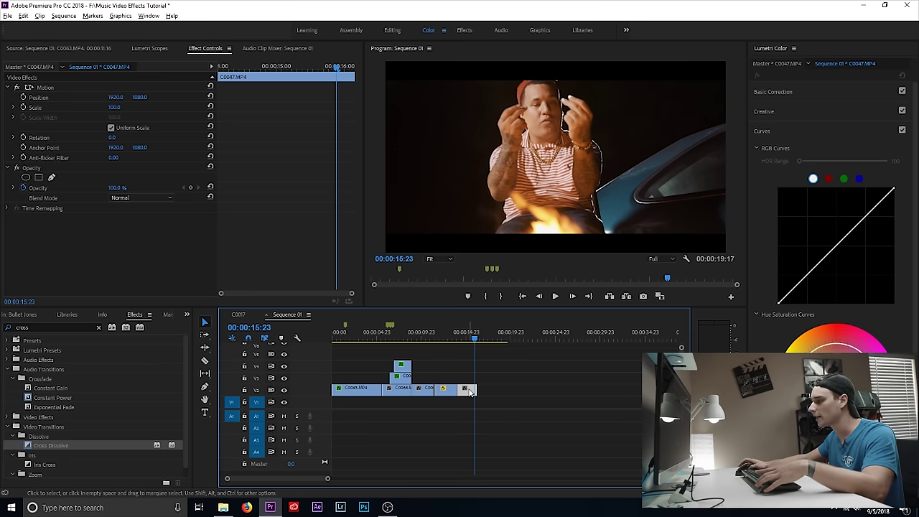
# - Duplicate C0047.MP4 onto V3 directly above the original and trim the copy's start to a later point
pyautogui.moveTo(470, 392); pyautogui.dragTo(470, 378)
pyautogui.press('=')
pyautogui.press('=')
pyautogui.press('=')
pyautogui.press('=')
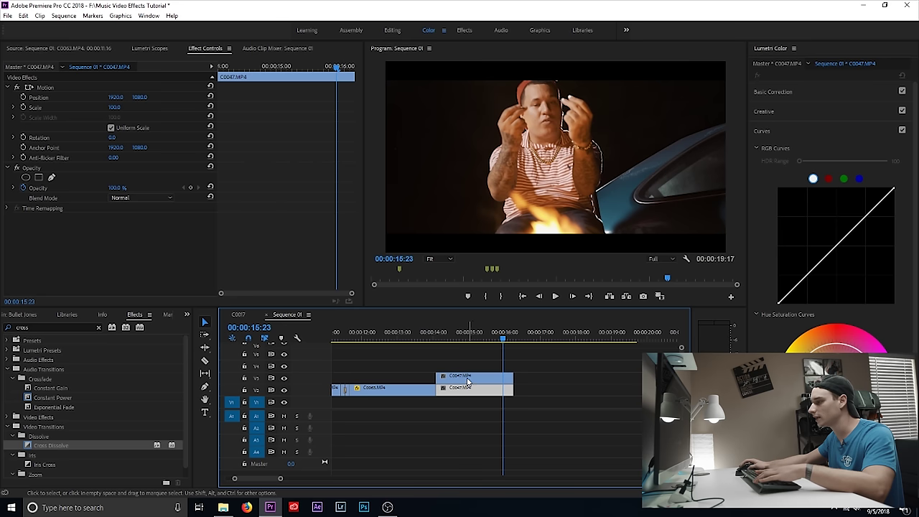
pyautogui.moveTo(440, 377); pyautogui.dragTo(474, 377)
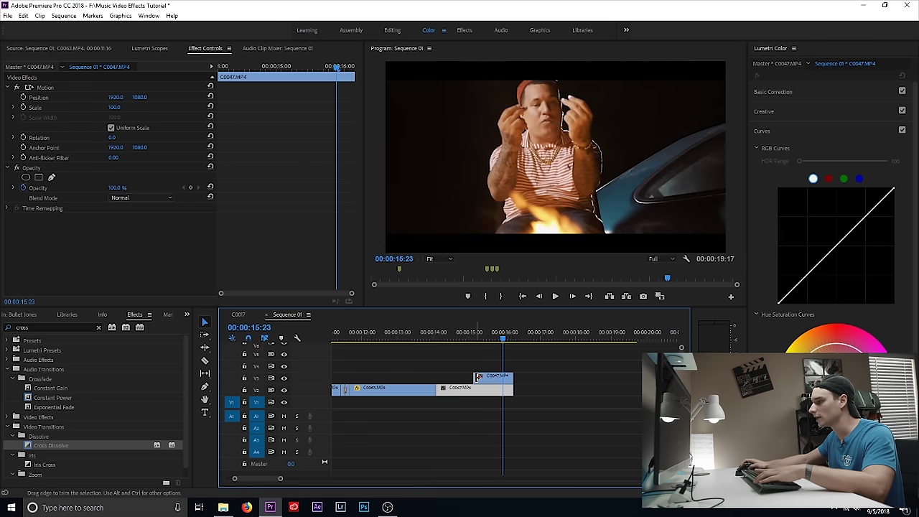
# - Set the Scale of the C0047.MP4 copy on V3 to 135 and extend its start earlier
pyautogui.moveTo(119, 108); pyautogui.dragTo(143, 108)
pyautogui.click(453, 337)
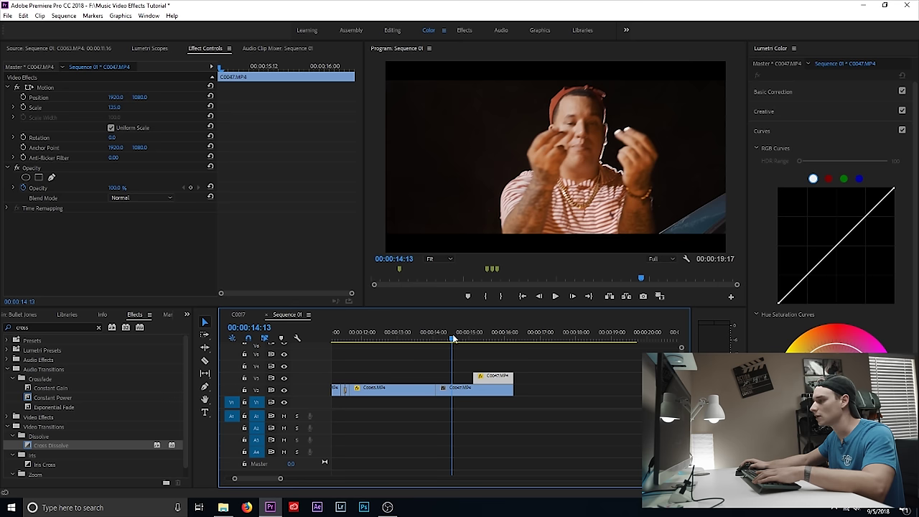
pyautogui.moveTo(473, 377); pyautogui.dragTo(458, 378)
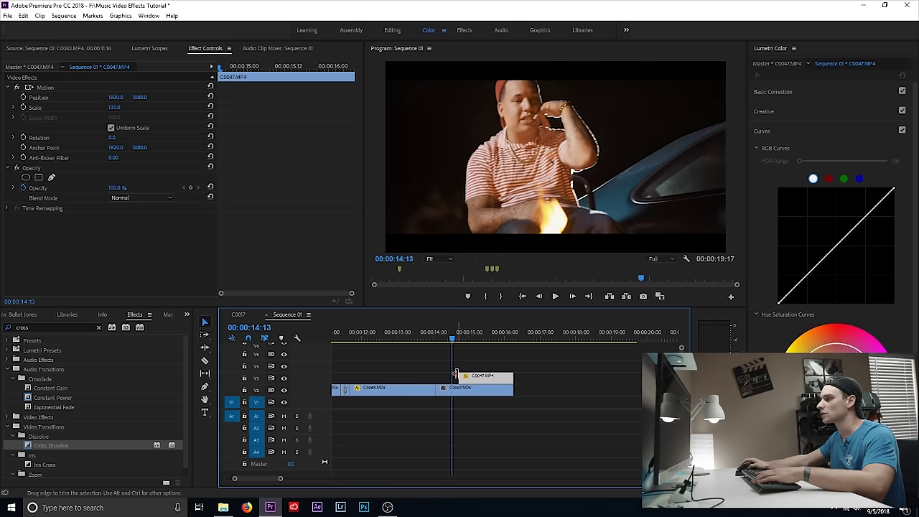
# - Draw a closed freehand opacity mask loosely around the performer on the C0047.MP4 copy on V3 at 00:00:14:17
pyautogui.moveTo(456, 338); pyautogui.dragTo(458, 341)
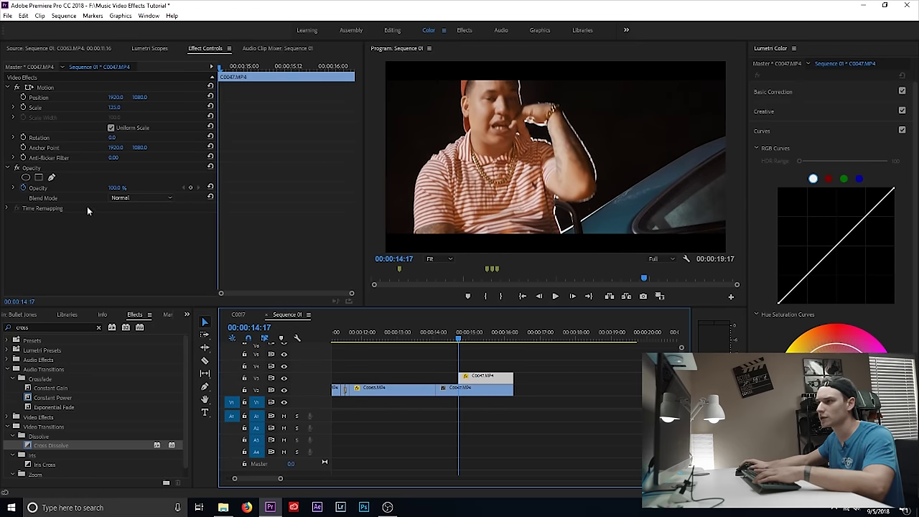
pyautogui.click(52, 177)
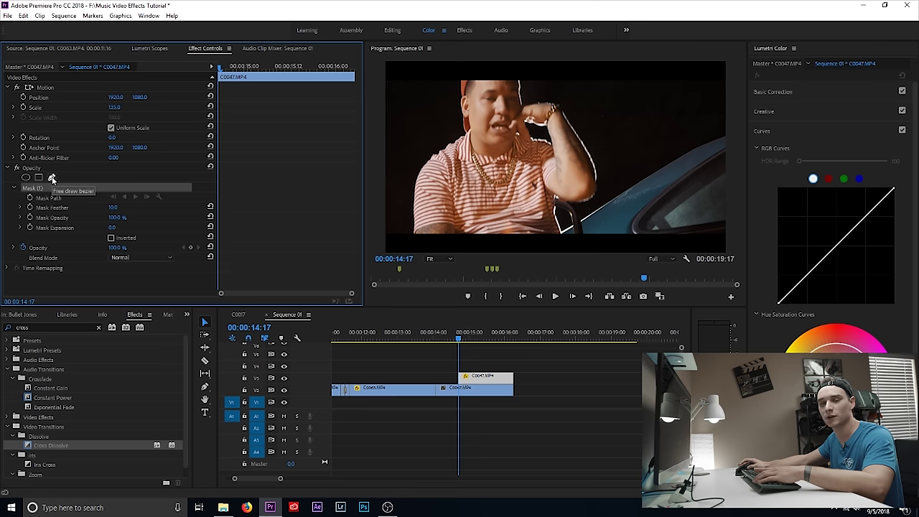
pyautogui.click(408, 239)
pyautogui.click(408, 180)
pyautogui.click(415, 163)
pyautogui.click(425, 153)
pyautogui.click(435, 146)
pyautogui.click(447, 135)
pyautogui.click(449, 109)
pyautogui.moveTo(466, 68); pyautogui.dragTo(487, 68)
pyautogui.click(515, 66)
pyautogui.click(530, 70)
pyautogui.click(528, 82)
pyautogui.click(530, 94)
pyautogui.click(539, 96)
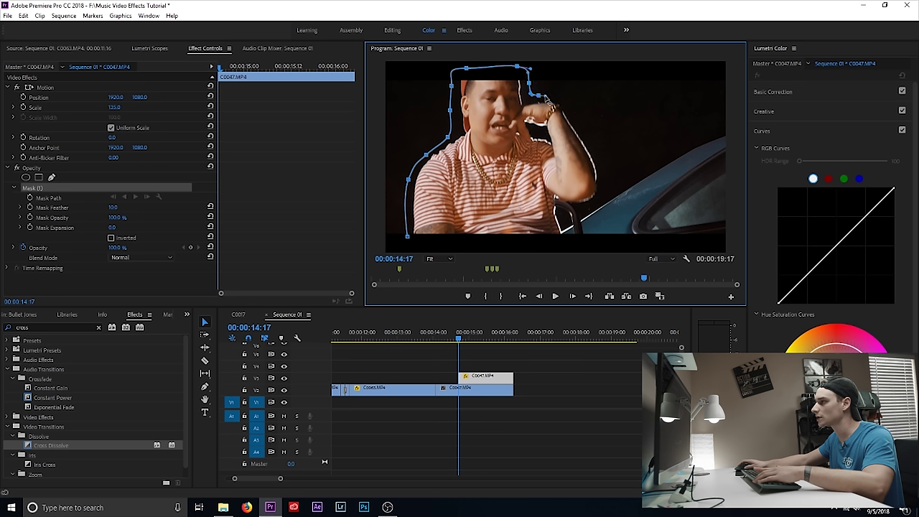
pyautogui.click(565, 104)
pyautogui.click(587, 138)
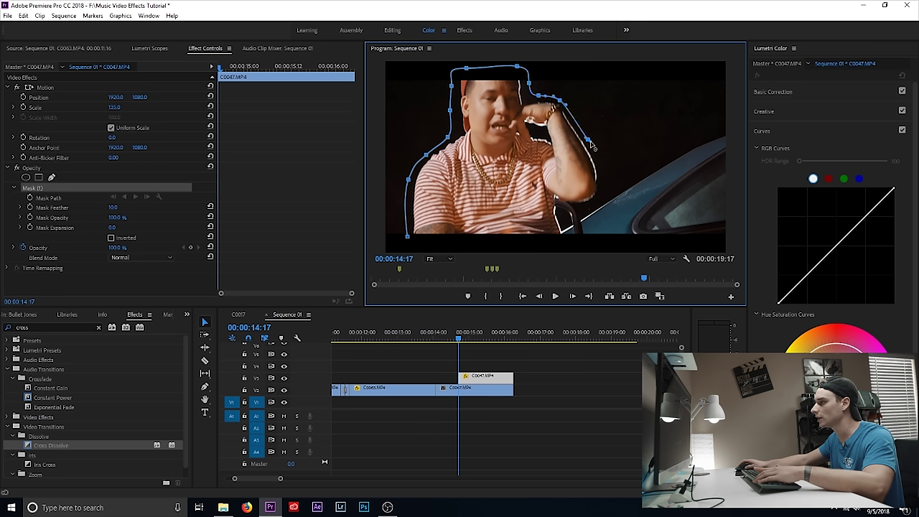
pyautogui.click(604, 177)
pyautogui.click(601, 188)
pyautogui.click(566, 206)
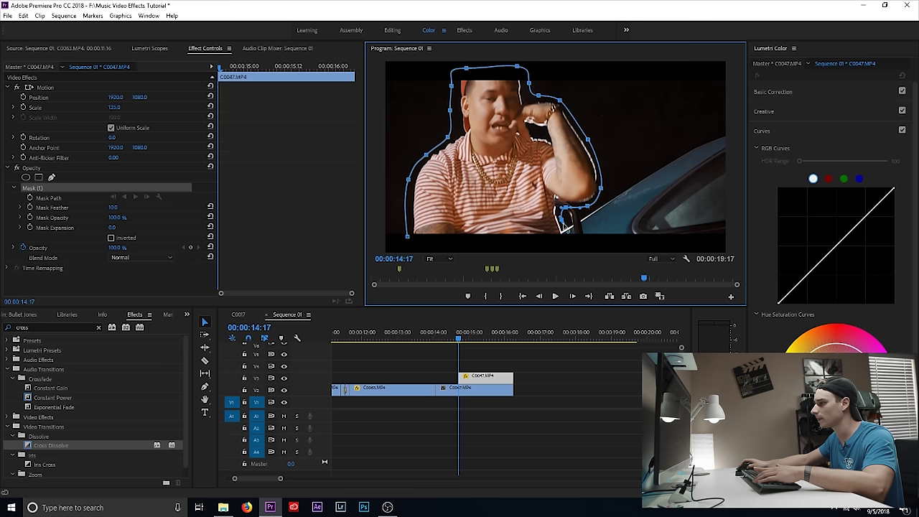
pyautogui.click(545, 243)
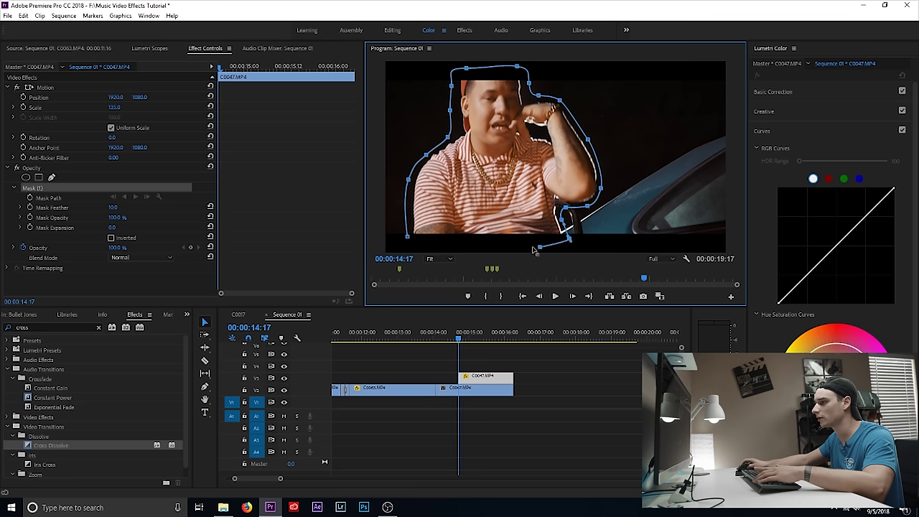
pyautogui.click(517, 249)
pyautogui.click(409, 244)
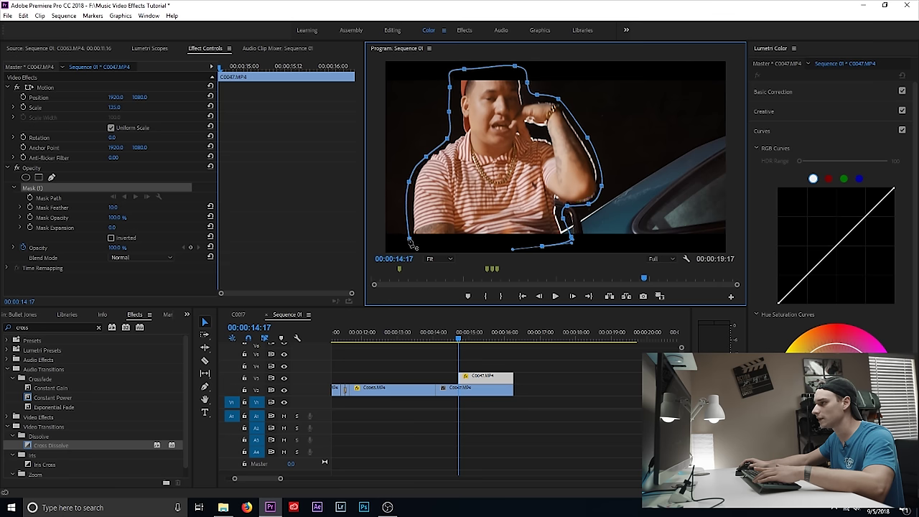
pyautogui.click(409, 243)
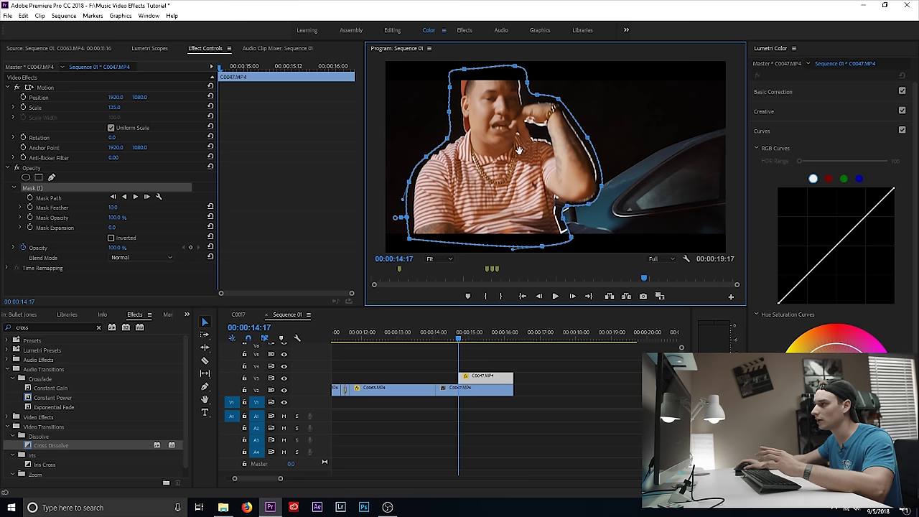
# - Enable keyframing for the mask's feather, opacity and expansion at 00:00:14:17, and set Mask Feather to 1000
pyautogui.click(30, 207)
pyautogui.click(30, 217)
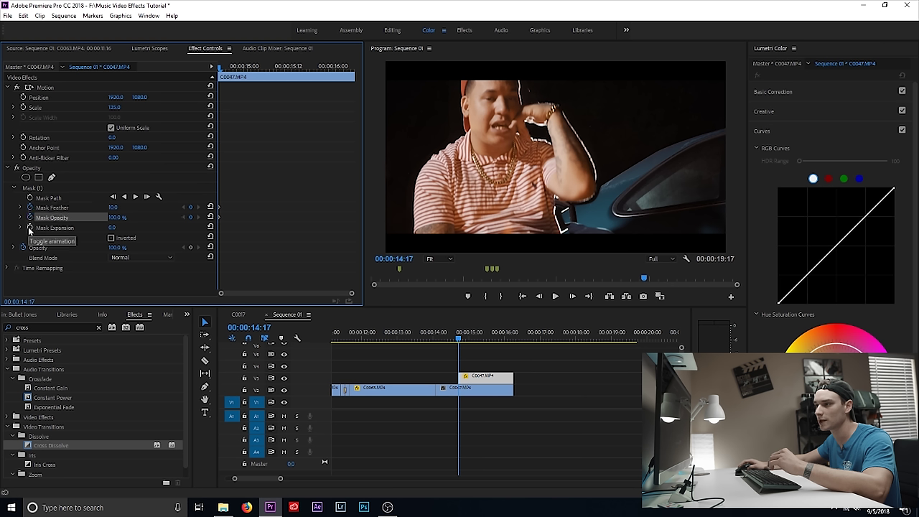
pyautogui.click(30, 228)
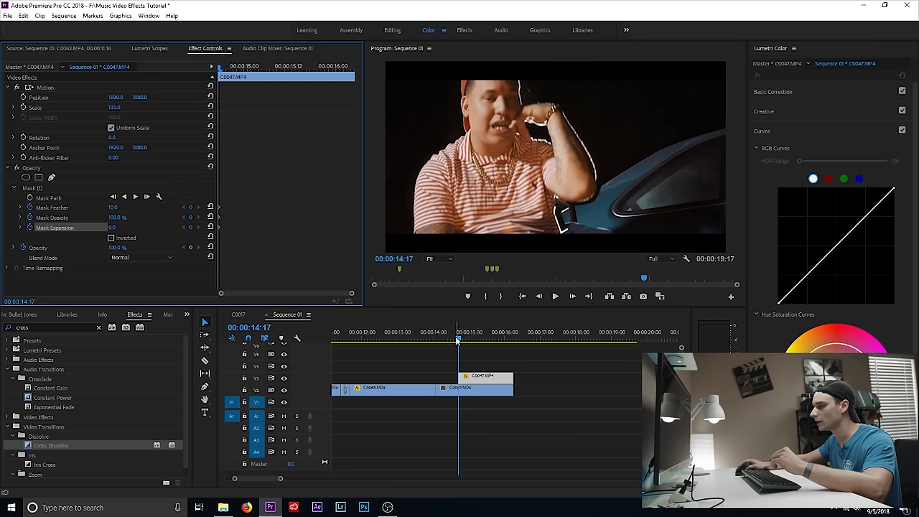
pyautogui.moveTo(113, 206); pyautogui.dragTo(208, 206)
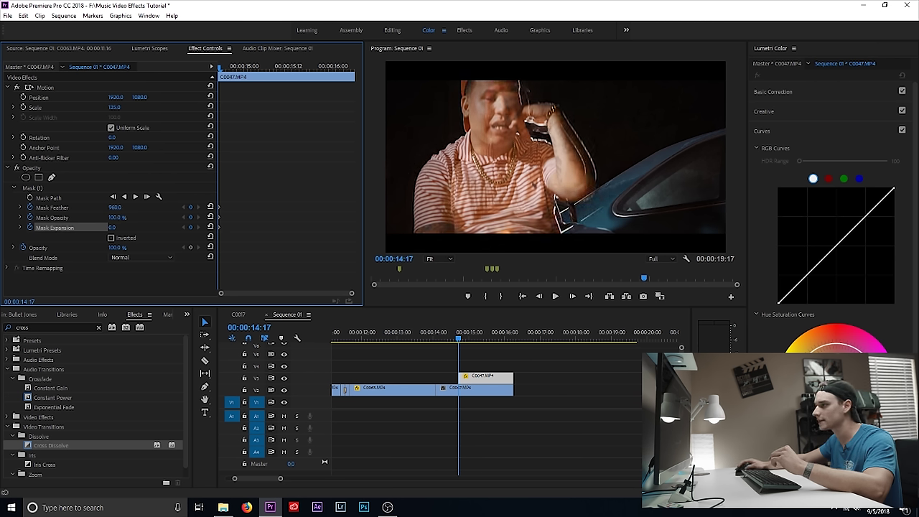
pyautogui.moveTo(208, 207); pyautogui.dragTo(237, 207)
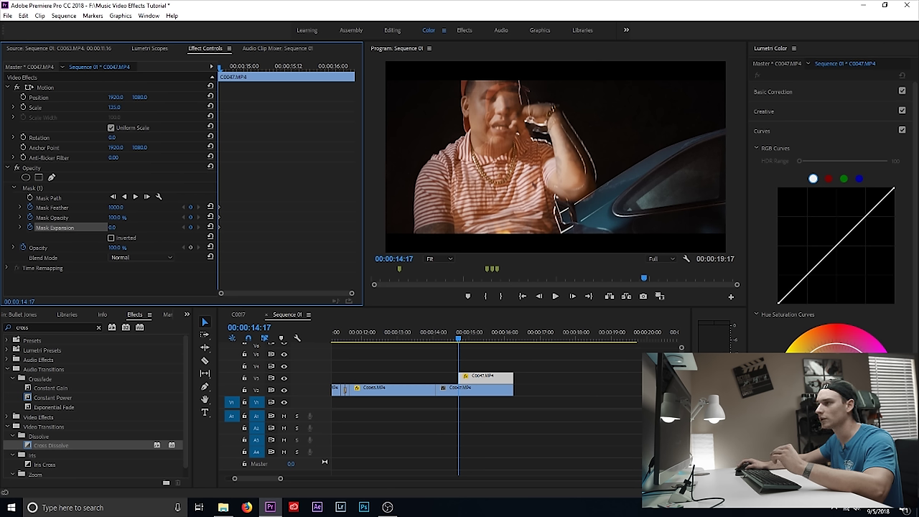
# - Set the Position of the V3 copy to 1633, 1098 and trim the end of the original C0047.MP4 on V2 earlier
pyautogui.click(176, 100)
pyautogui.moveTo(143, 98); pyautogui.dragTo(81, 98)
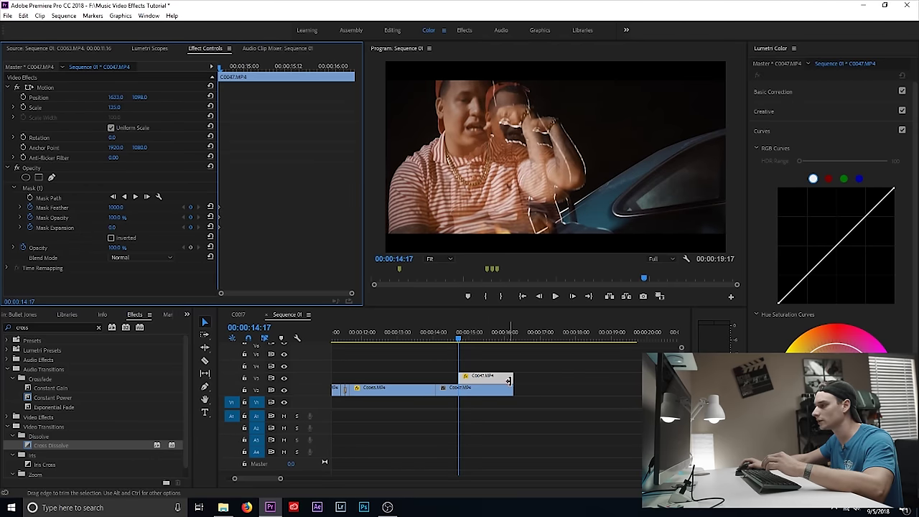
pyautogui.moveTo(513, 391); pyautogui.dragTo(490, 391)
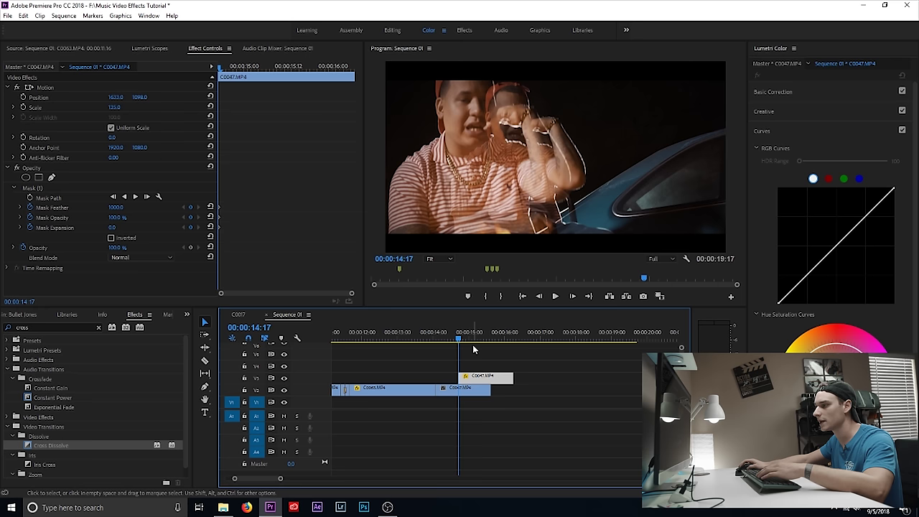
# - Find the Cross Dissolve transition and apply it for 7 frames to the end of C0047.MP4 on V2
pyautogui.click(98, 327)
pyautogui.click(78, 327)
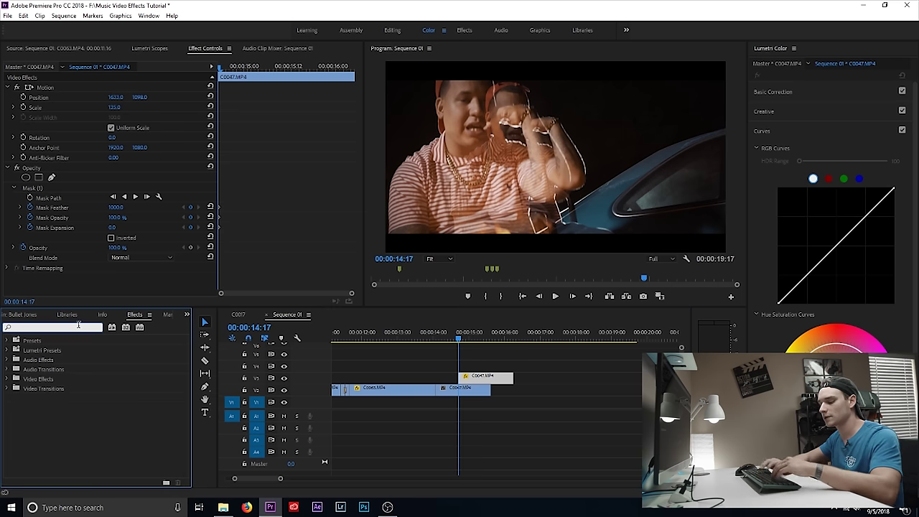
pyautogui.write('cross')
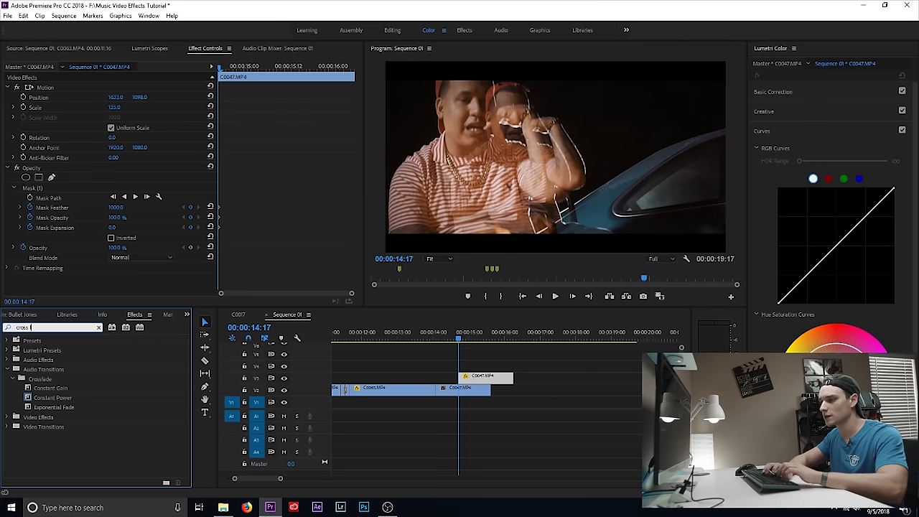
pyautogui.write(' diss')
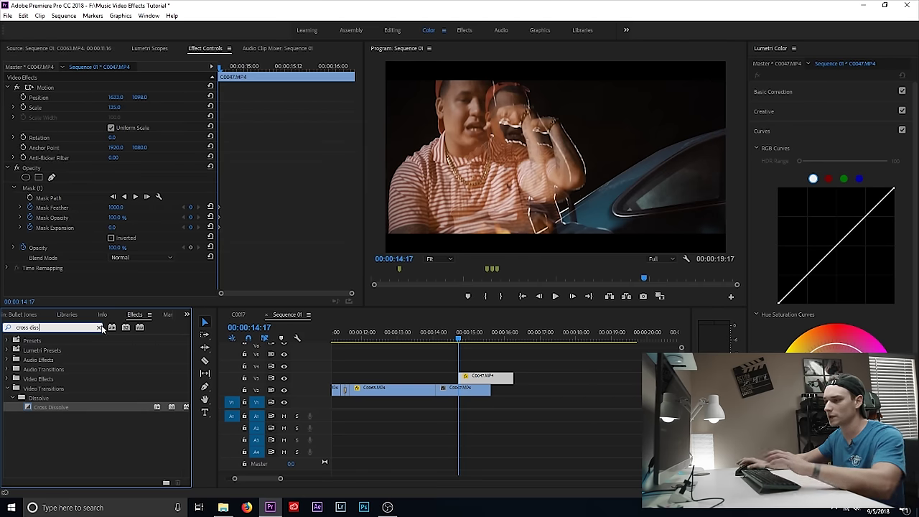
pyautogui.moveTo(96, 402); pyautogui.dragTo(487, 392)
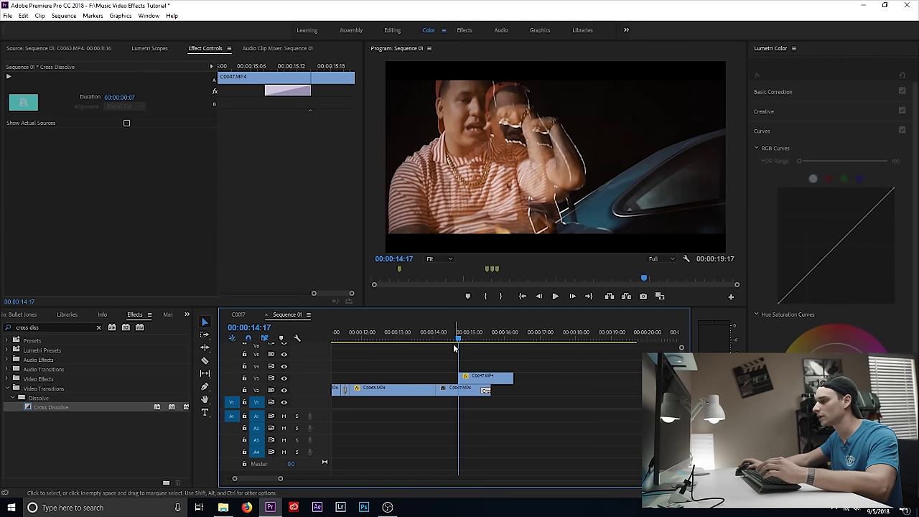
# - Play back the two C0047.MP4 layers to examine the masked overlay and the dissolve
pyautogui.click(444, 338)
pyautogui.press('space')
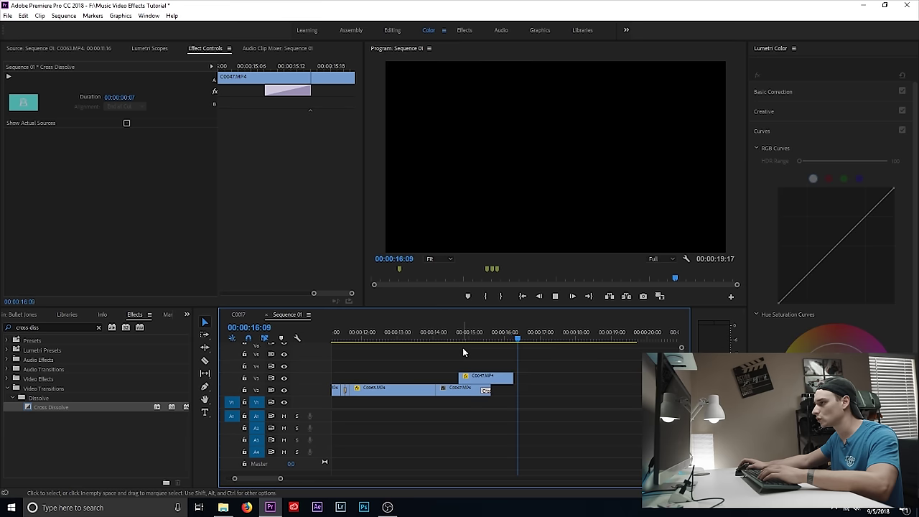
pyautogui.click(463, 334)
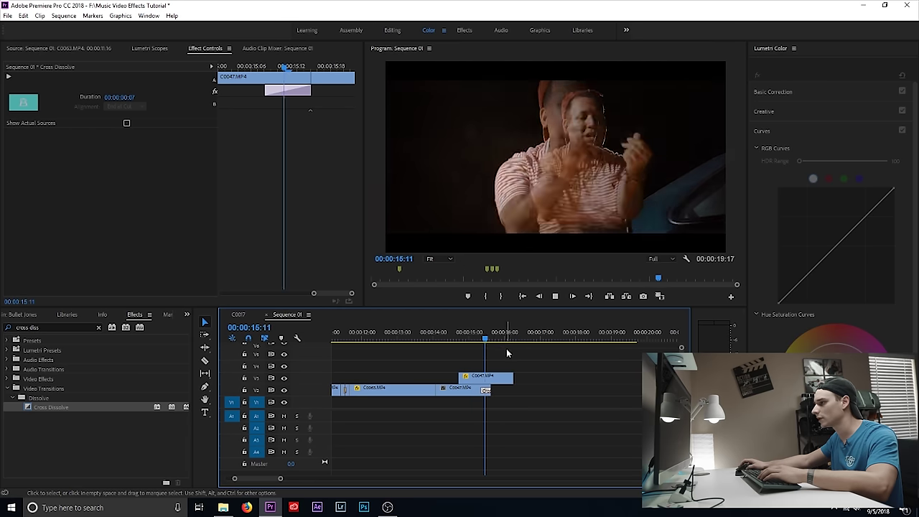
pyautogui.press('space')
# - Try lower Mask Feather values on the V3 copy at 00:00:15:18, reset the feather, and set it to 1000
pyautogui.click(500, 378)
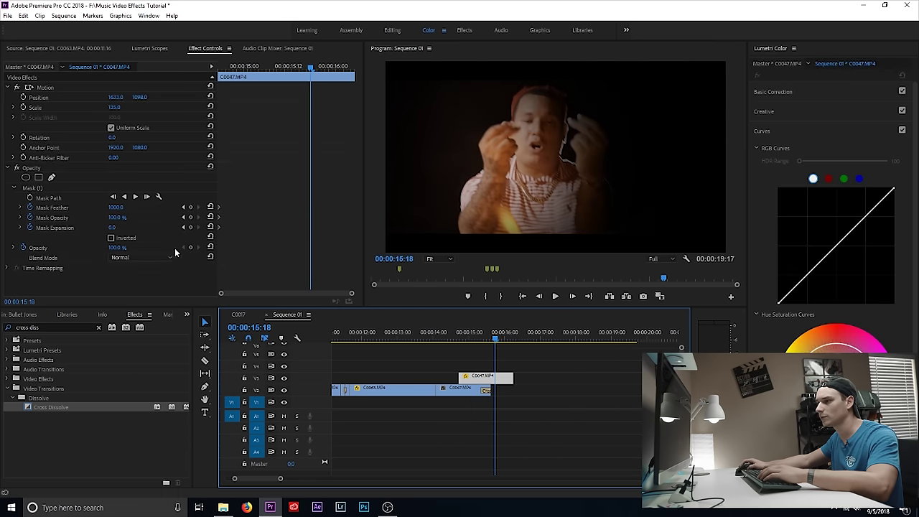
pyautogui.moveTo(119, 209); pyautogui.dragTo(48, 208)
pyautogui.moveTo(115, 209); pyautogui.dragTo(243, 209)
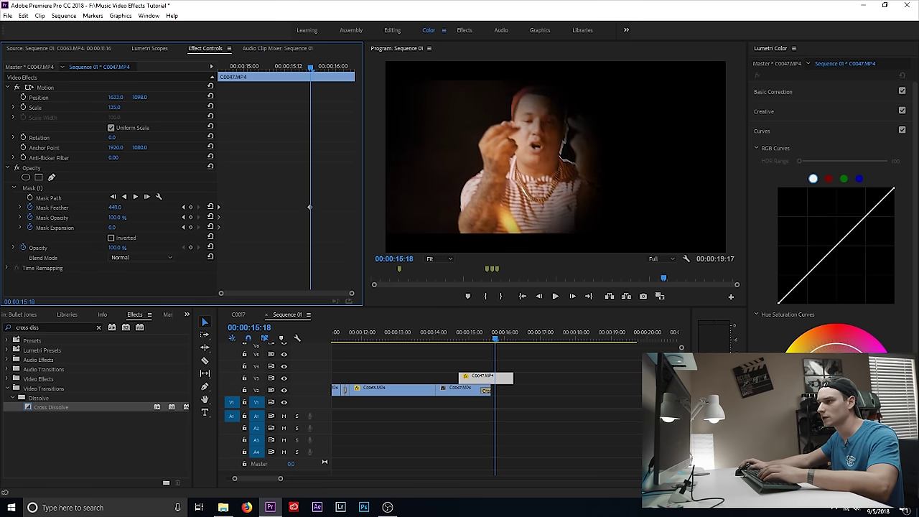
pyautogui.click(210, 208)
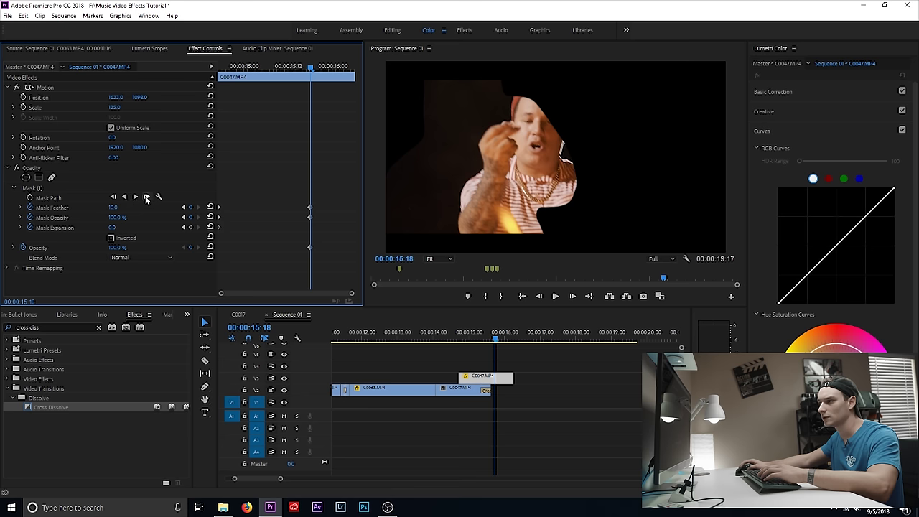
pyautogui.moveTo(112, 207); pyautogui.dragTo(172, 208)
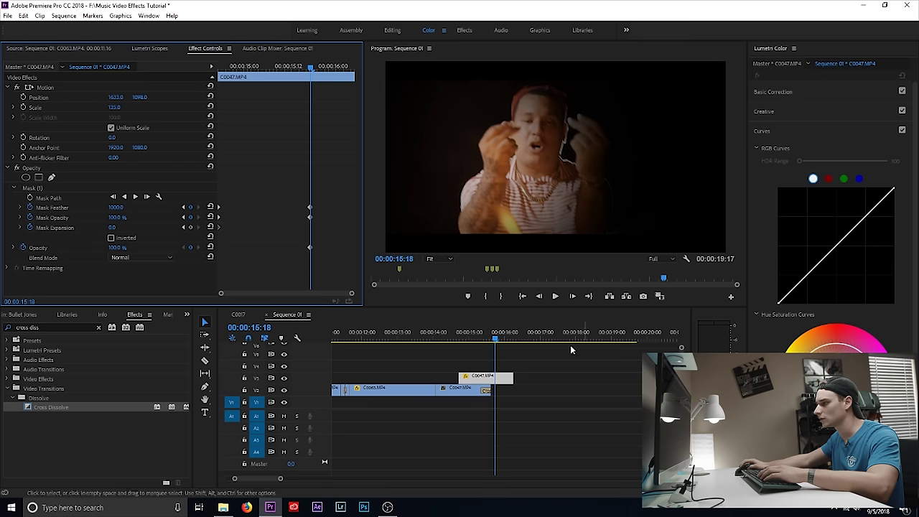
# - Replay the overlay section several times to examine how the V3 copy blends with and outlasts the V2 clip
pyautogui.click(450, 337)
pyautogui.press('space')
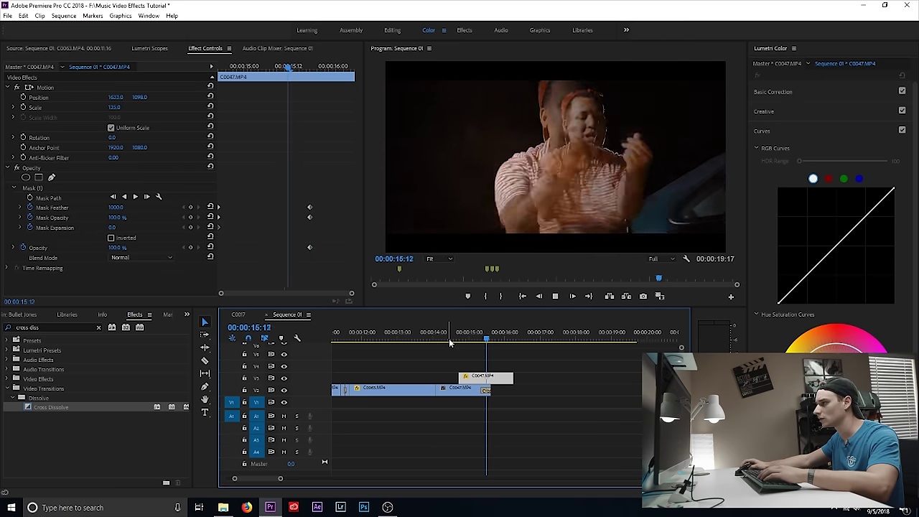
pyautogui.click(441, 333)
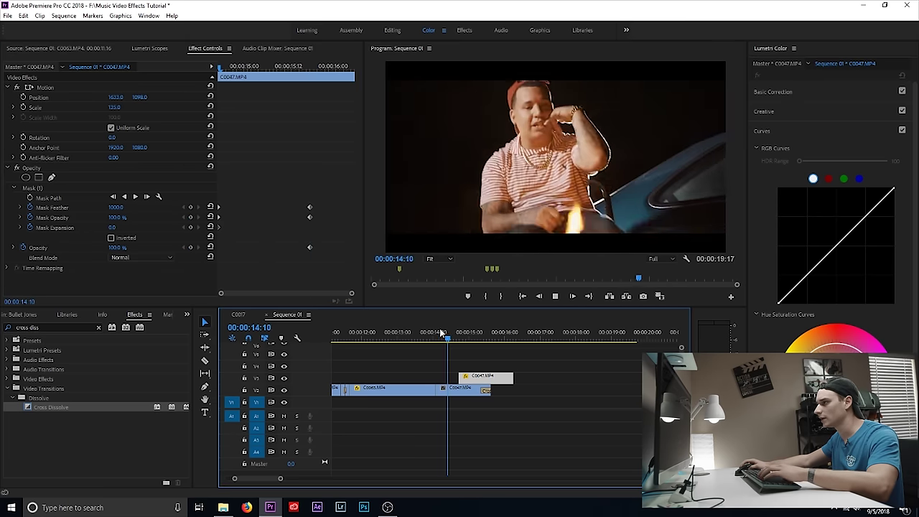
pyautogui.press('space')
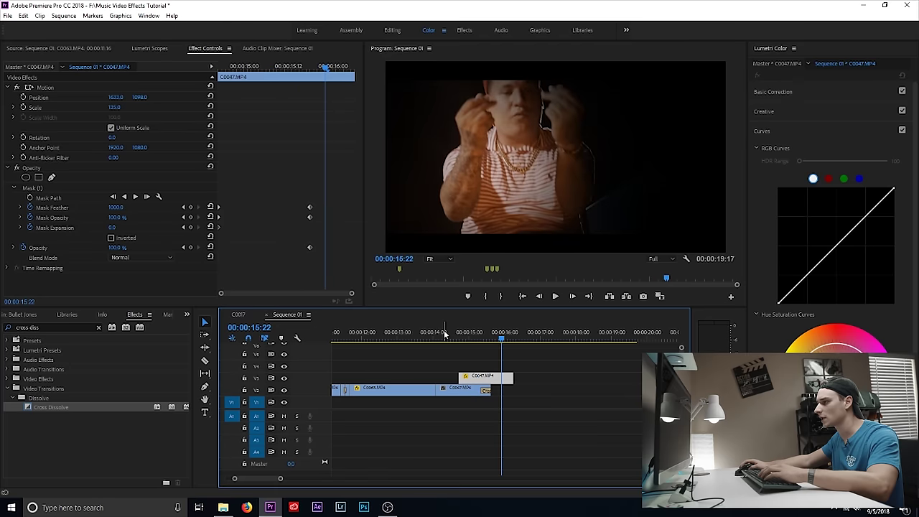
pyautogui.click(444, 333)
pyautogui.press('space')
pyautogui.press('space')
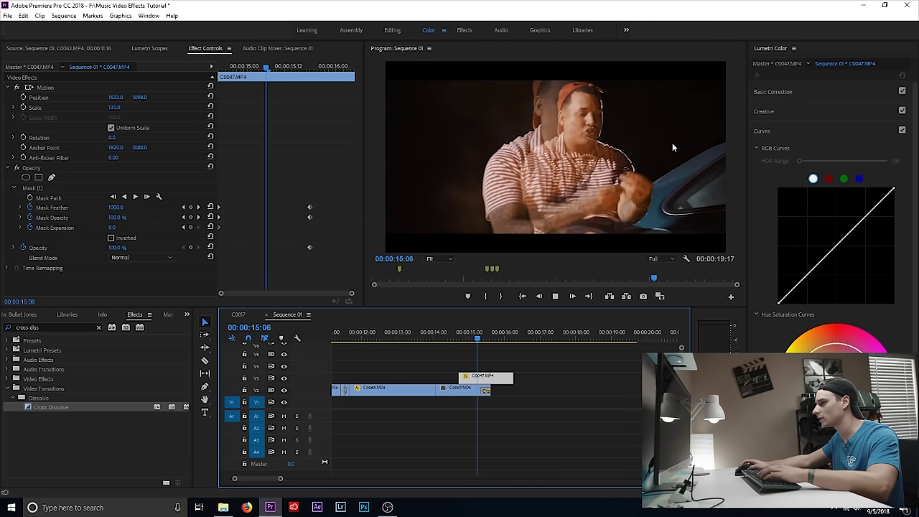
pyautogui.press('space')
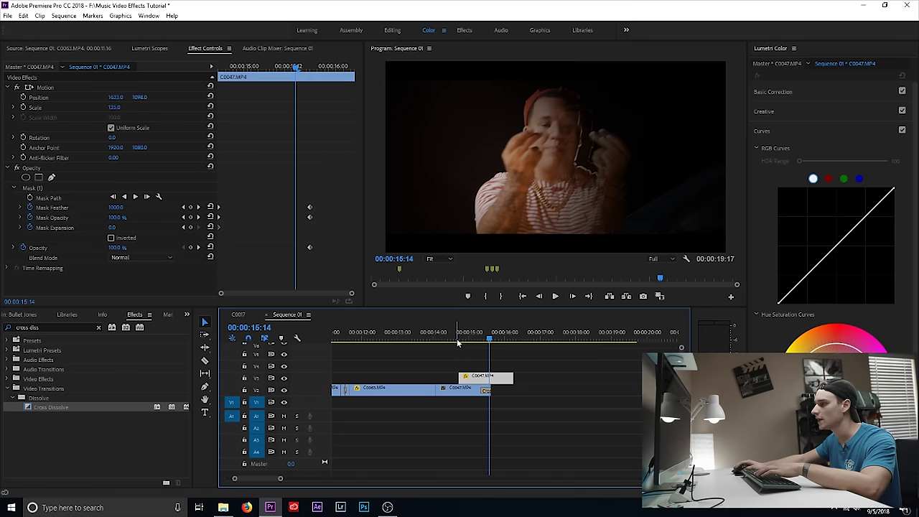
# - Apply a Cross Dissolve to the end of the C0047.MP4 copy on V3 and shorten it to 8 frames
pyautogui.moveTo(56, 408); pyautogui.dragTo(477, 379)
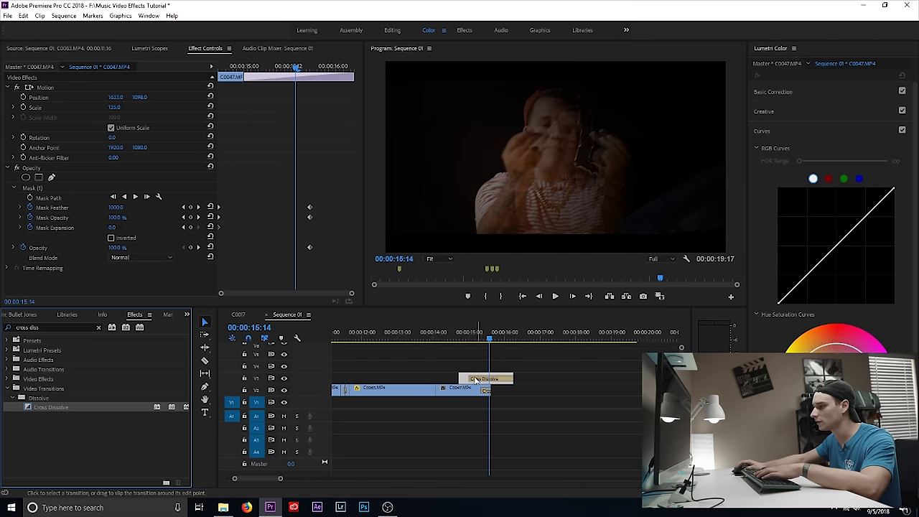
pyautogui.click(476, 379)
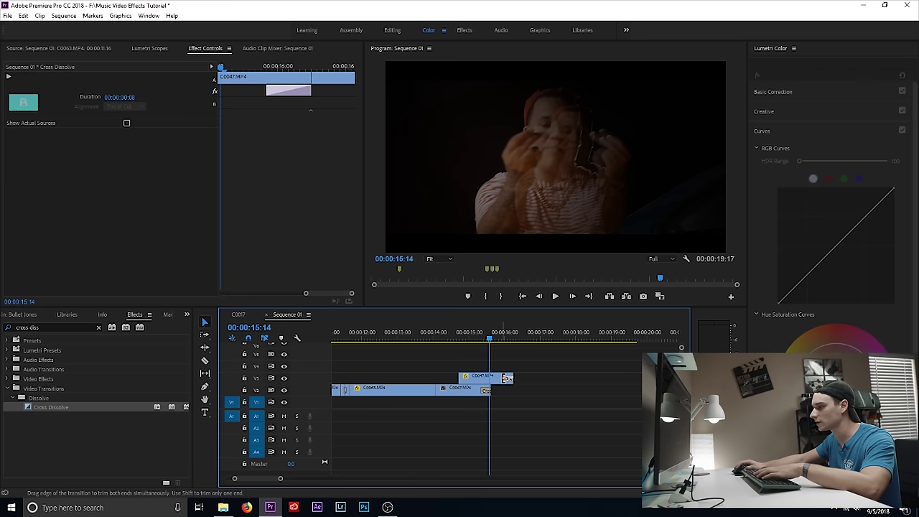
# - Mark C0047.MP4 on V2 at 00:00:14:12 and duplicate the clip with its Cross Dissolve further along V2
pyautogui.click(456, 393)
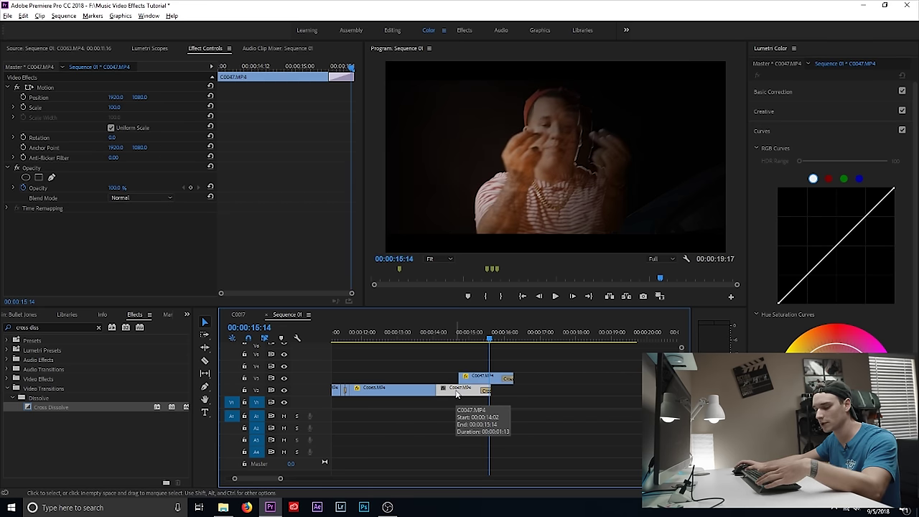
pyautogui.moveTo(456, 393); pyautogui.dragTo(518, 390)
pyautogui.press('space')
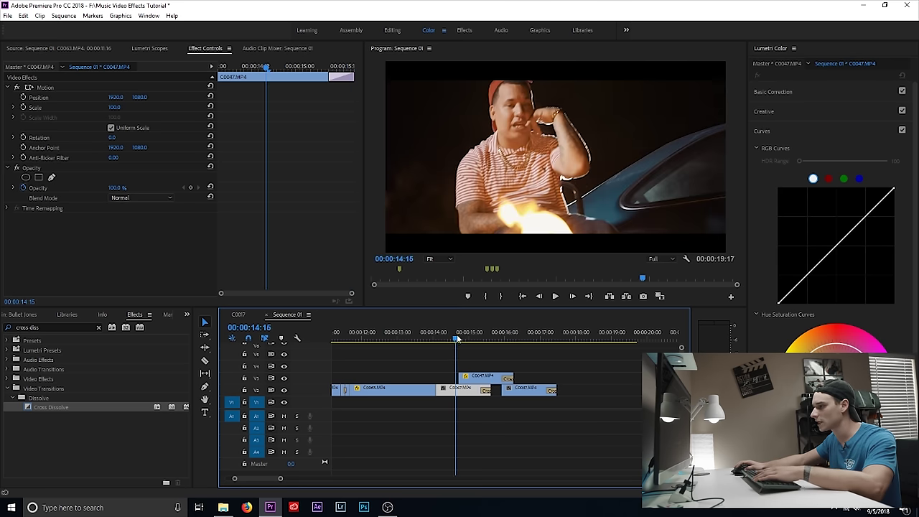
pyautogui.press('space')
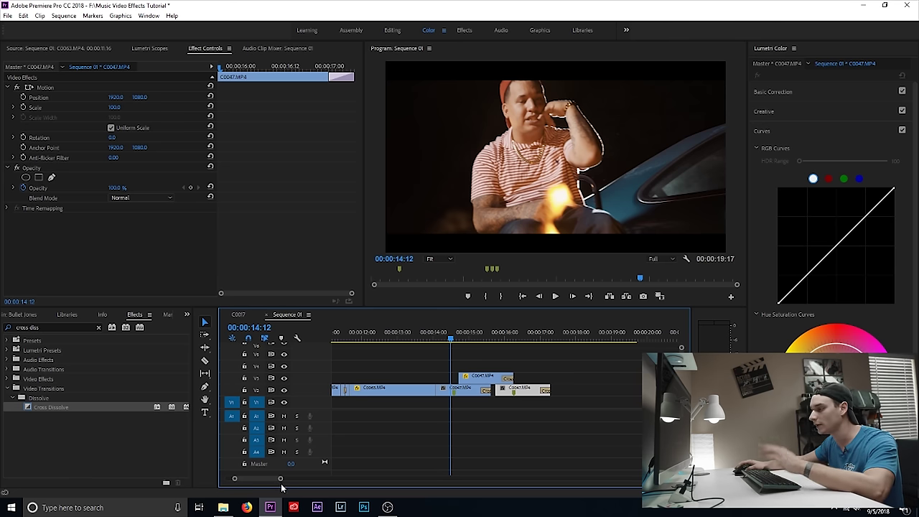
pyautogui.moveTo(281, 480); pyautogui.dragTo(275, 478)
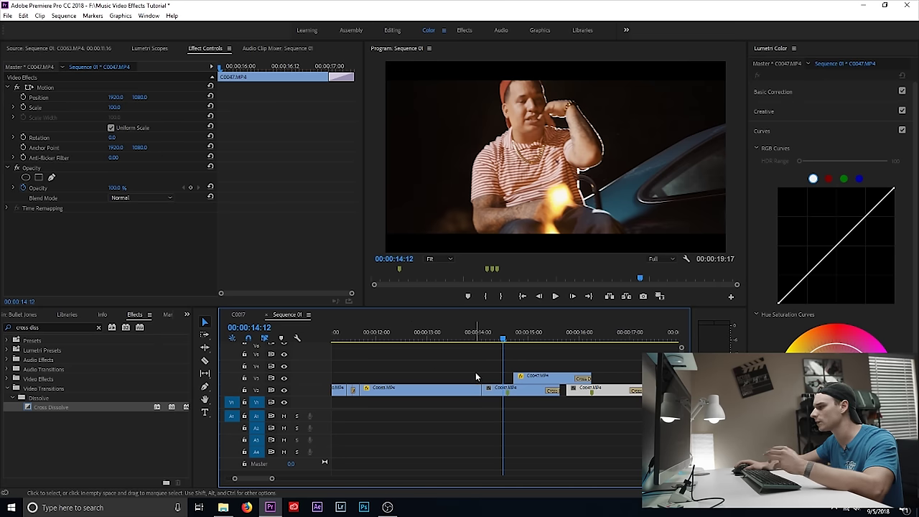
# - Replay the overlay section from around 00:00:14:12 several times to examine the dissolve at the end of the V2 clip
pyautogui.press('space')
pyautogui.press('space')
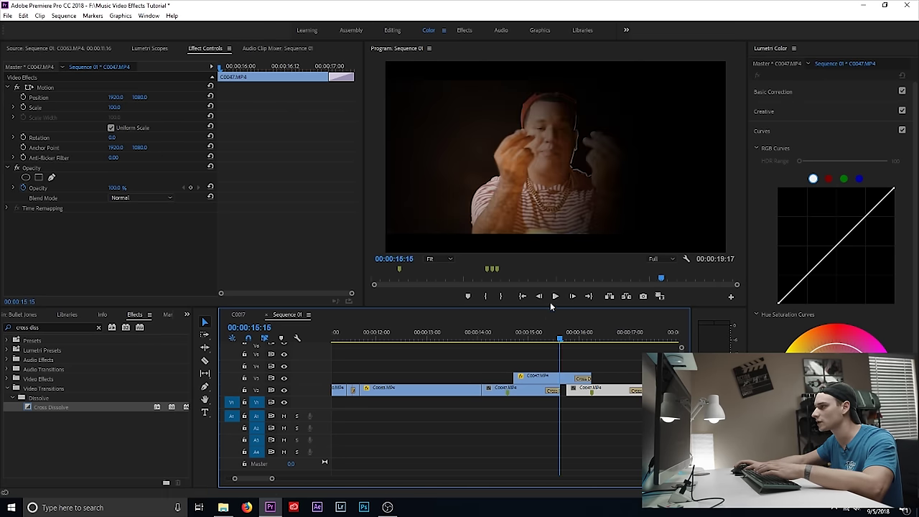
pyautogui.click(503, 328)
pyautogui.press('space')
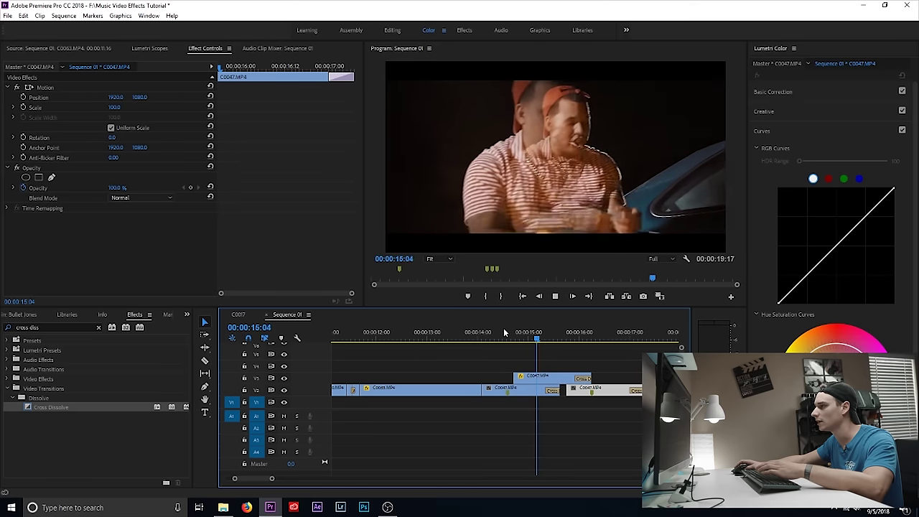
pyautogui.click(500, 334)
pyautogui.press('space')
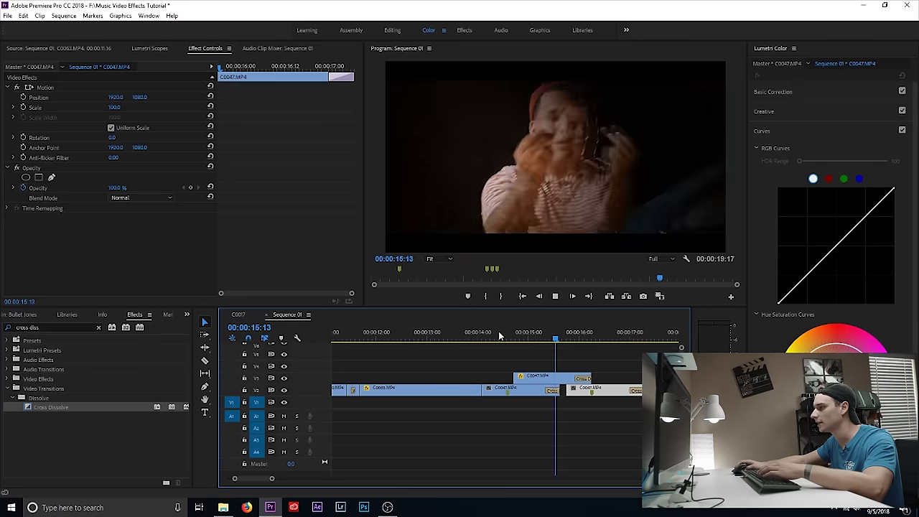
pyautogui.click(507, 331)
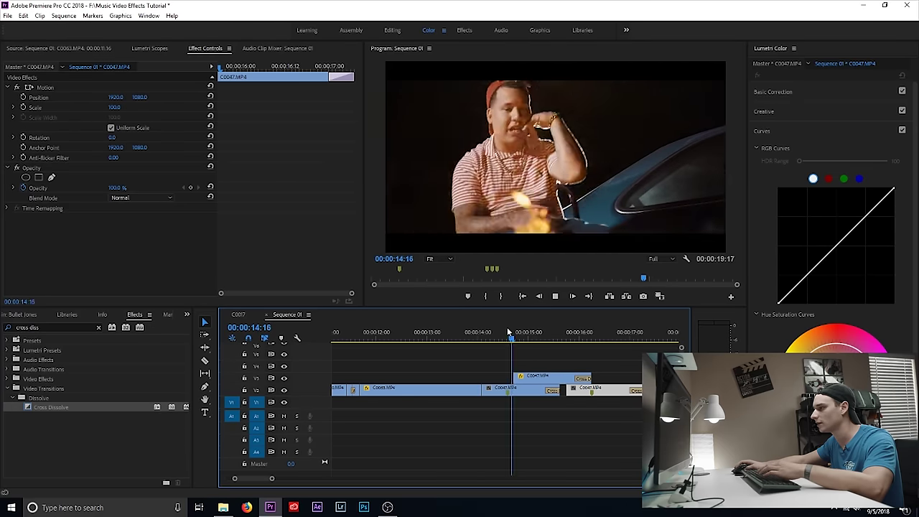
pyautogui.press('space')
# - Move the C0047.MP4 duplicate from V2 up over the end of the V3 copy, and apply an Additive Dissolve at their cut
pyautogui.moveTo(594, 390); pyautogui.dragTo(618, 383)
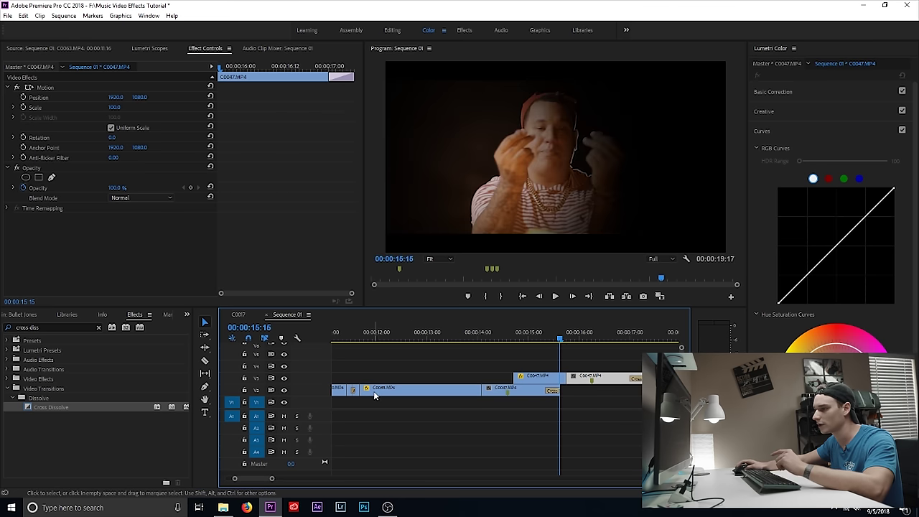
pyautogui.click(98, 327)
pyautogui.write('e')
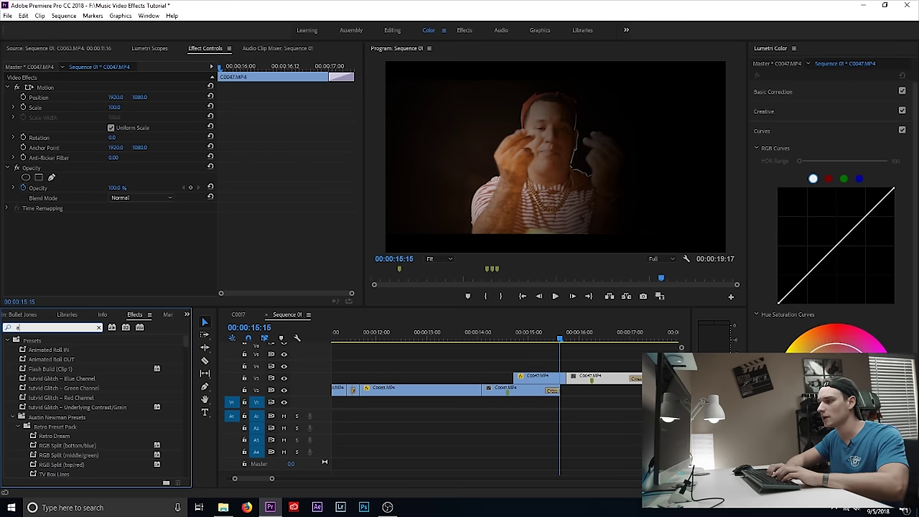
pyautogui.write('dditive de')
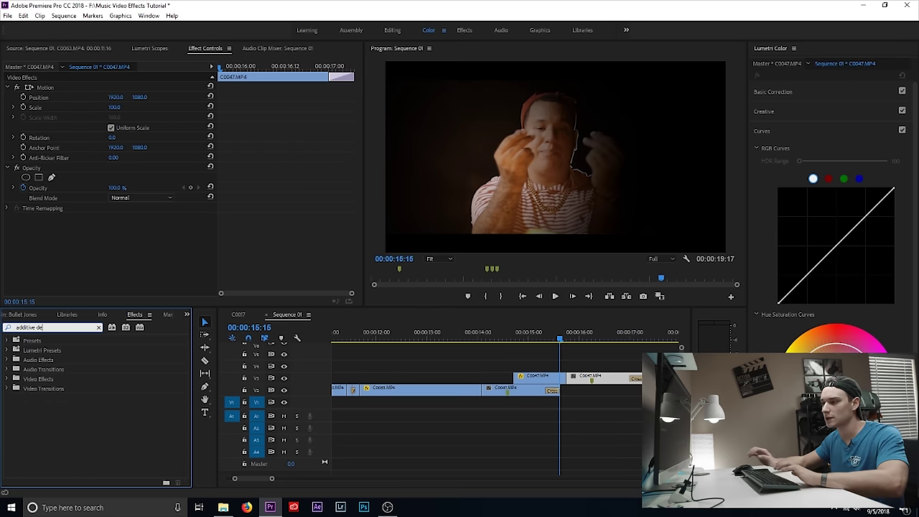
pyautogui.moveTo(100, 408); pyautogui.dragTo(566, 378)
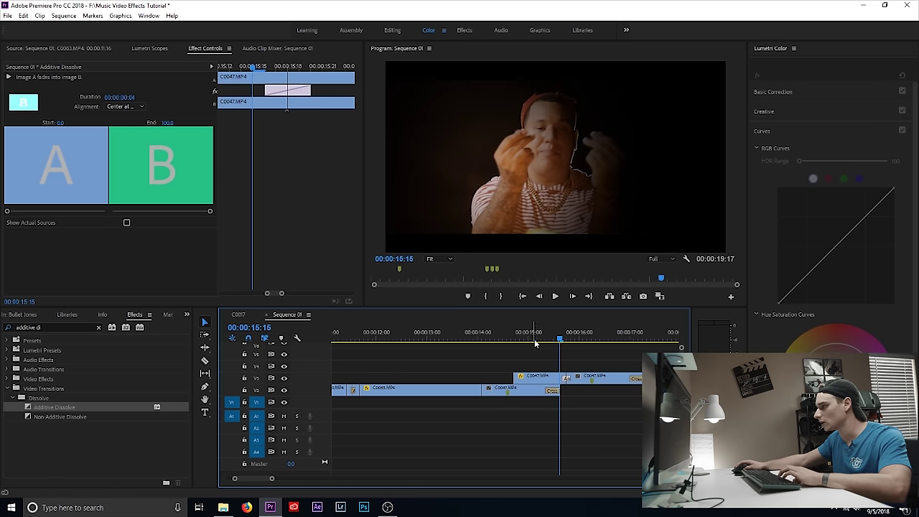
pyautogui.press('space')
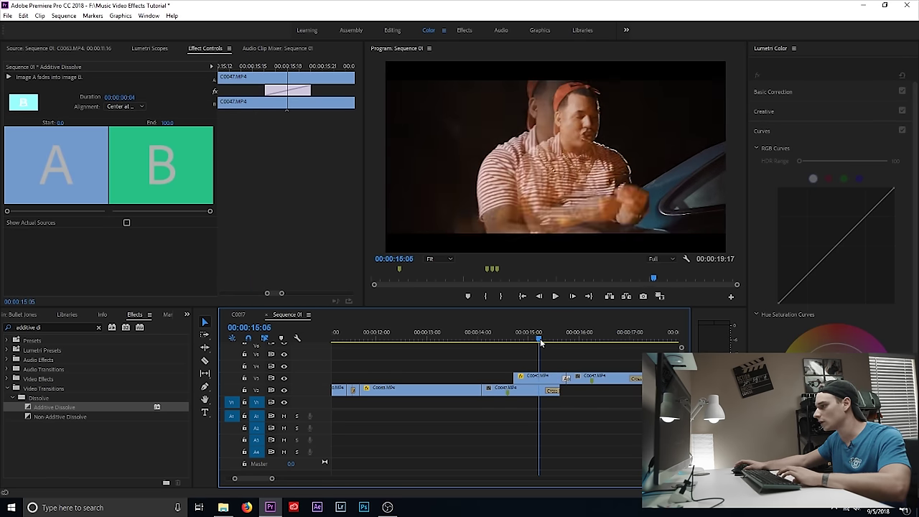